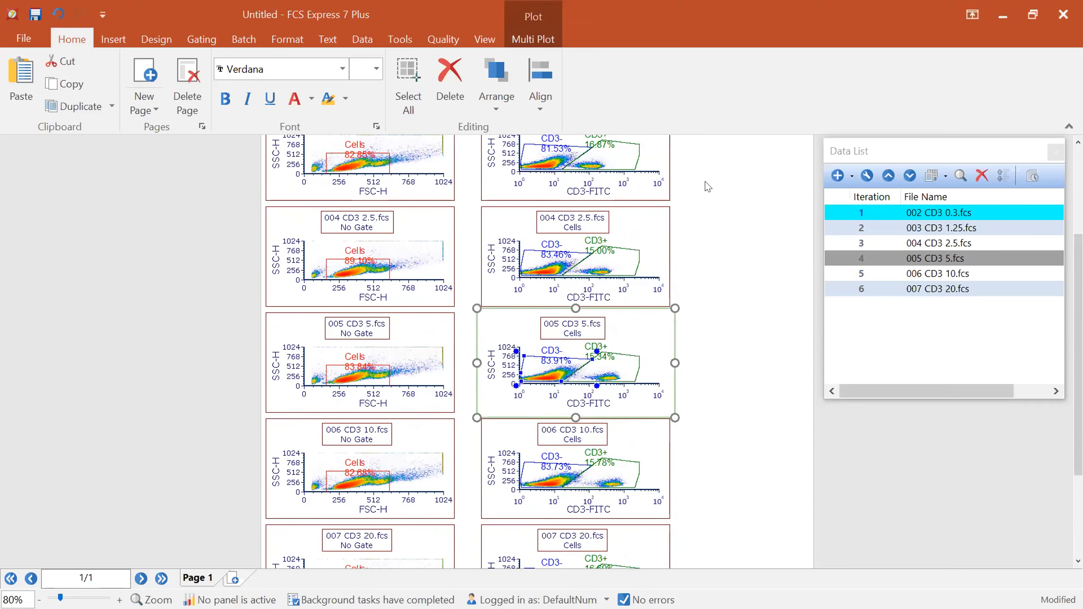
Reposition the CD3- and CD3+ gates slightly toward lower CD3-FITC values on the 004 CD3 2.5.fcs Cells plot
scroll(701, 266, down, 2)
scroll(729, 363, down, 2)
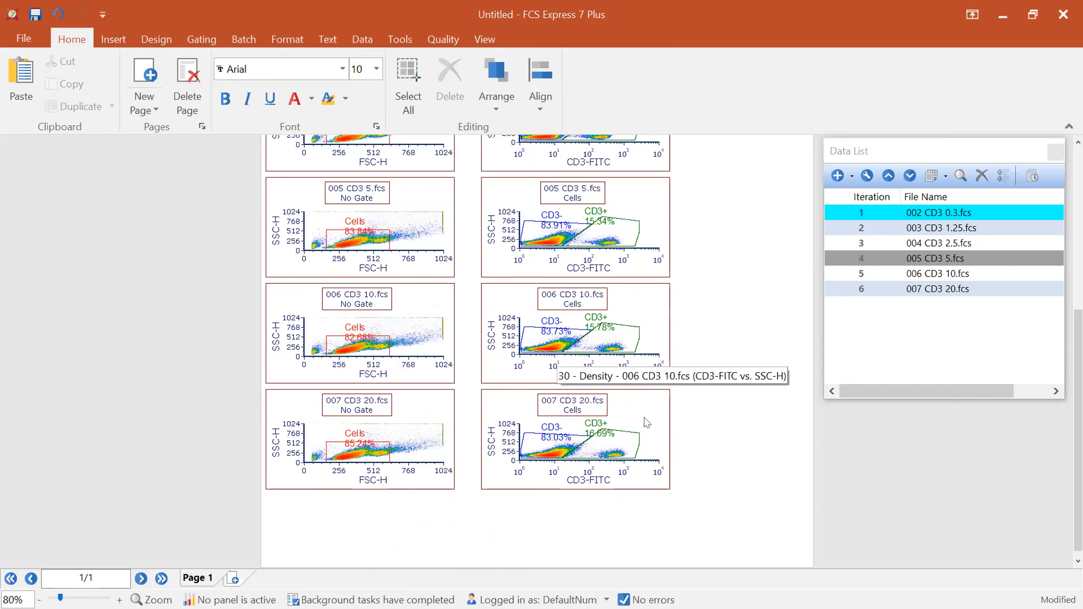
click(614, 452)
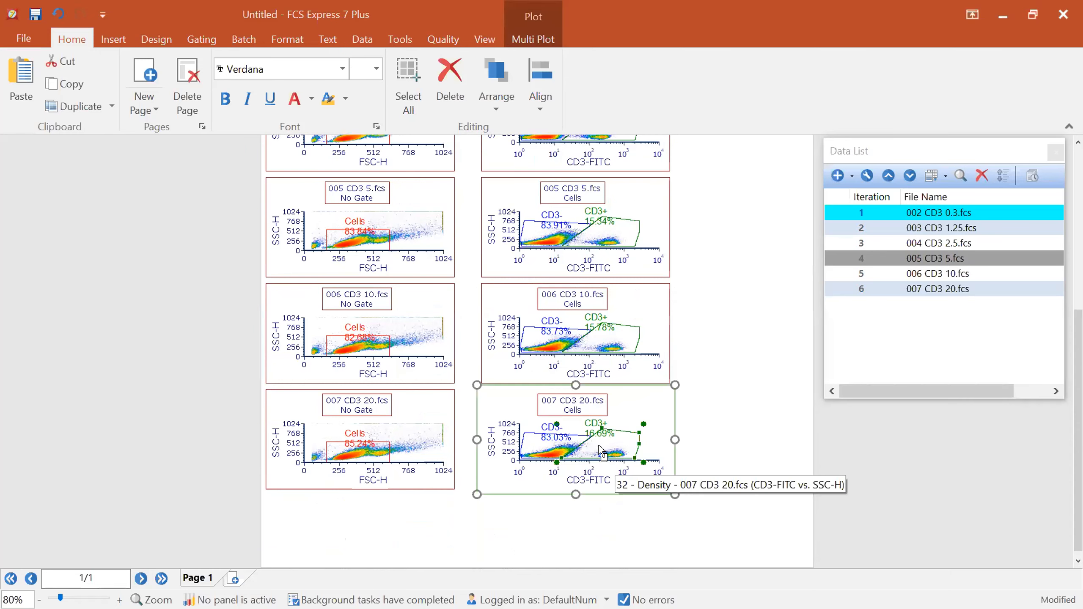
click(699, 413)
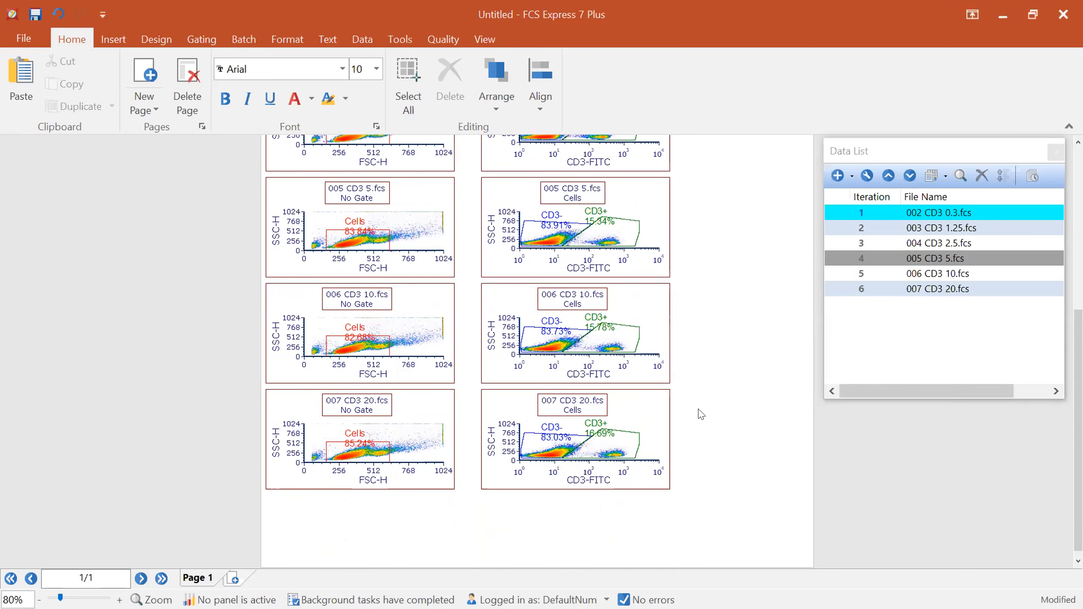
scroll(700, 413, up, 4)
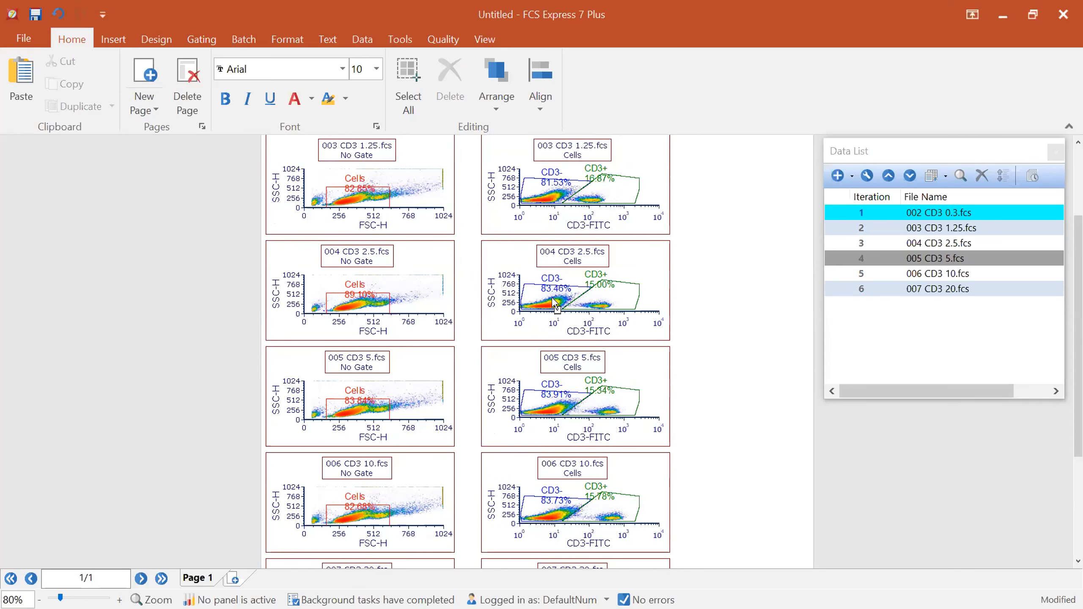
click(545, 301)
drag(545, 301, 591, 301)
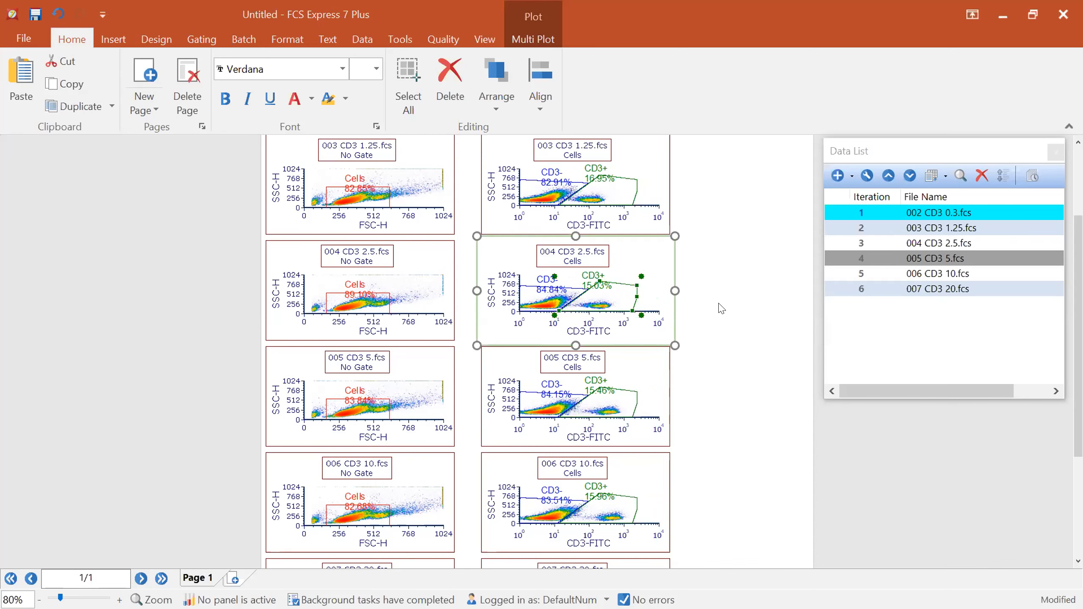
click(778, 346)
Make the CD3+ gate data specific on the 005 CD3 5.fcs Cells plot and shift it toward higher CD3-FITC values
scroll(763, 347, up, 3)
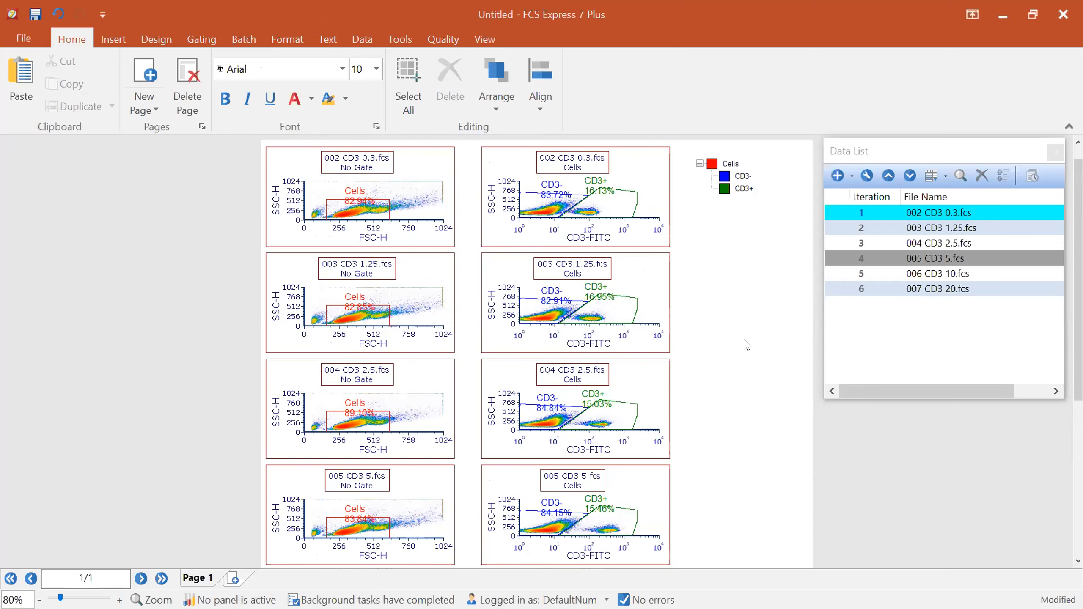
scroll(737, 347, down, 3)
scroll(674, 381, down, 2)
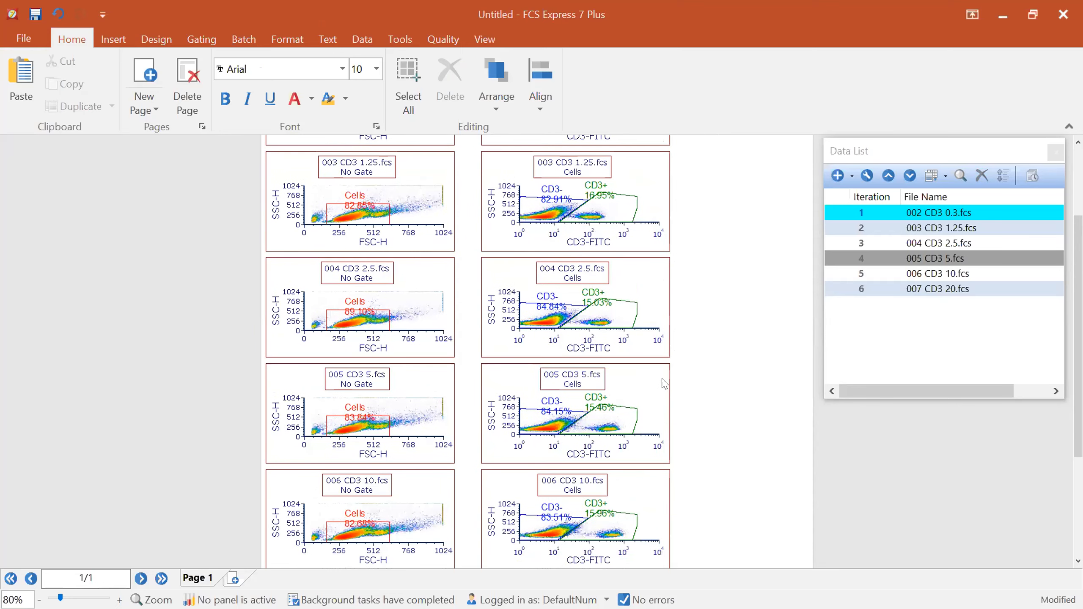
click(629, 359)
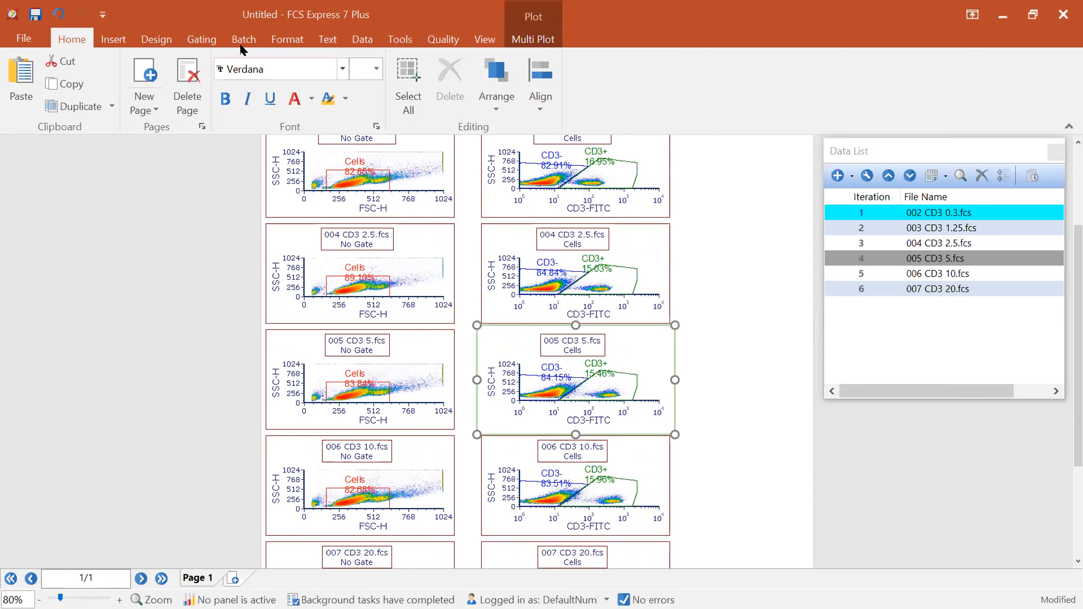
click(200, 40)
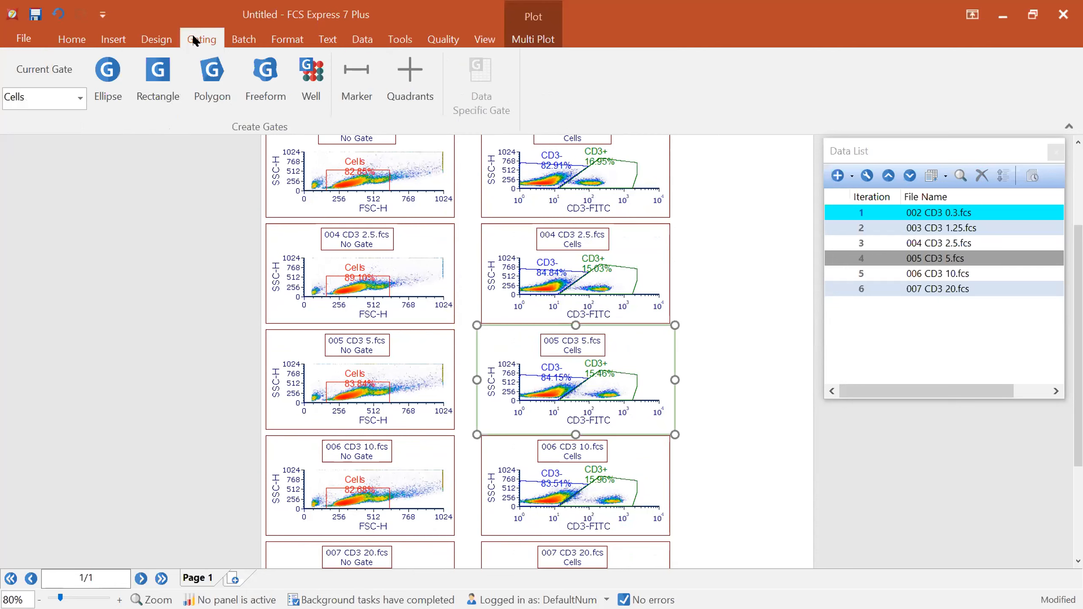
click(612, 386)
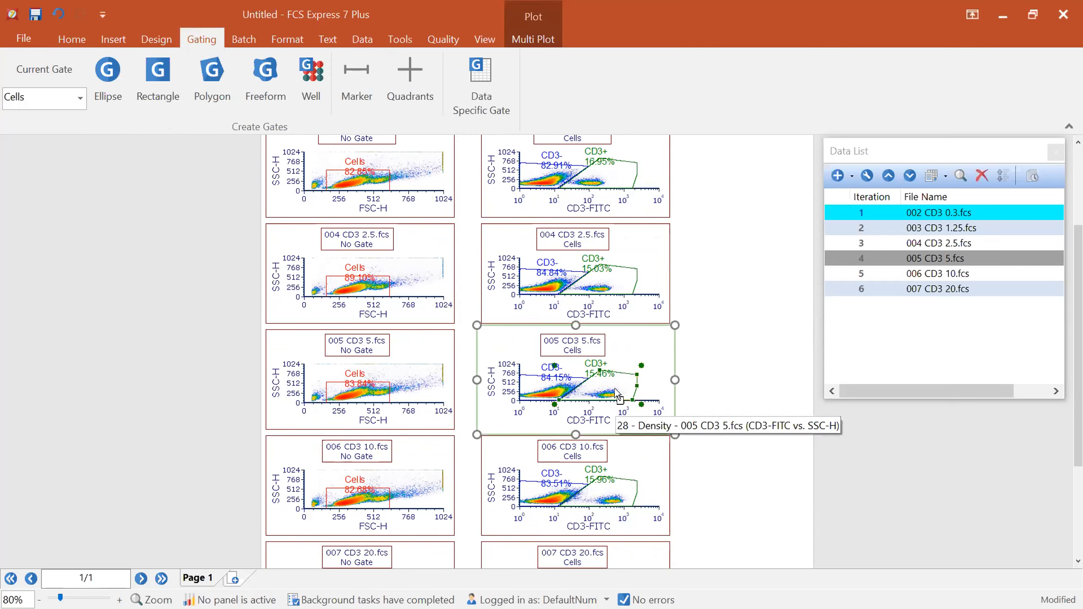
click(483, 96)
mouse_move(607, 393)
mouse_down()
mouse_move(620, 396)
mouse_move(613, 389)
mouse_up()
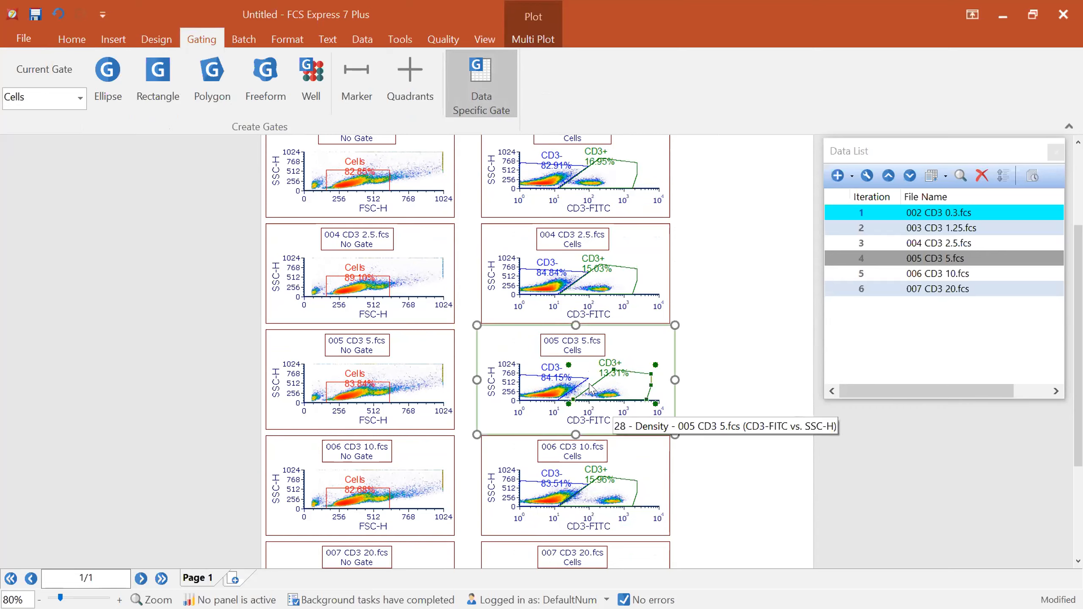
click(721, 314)
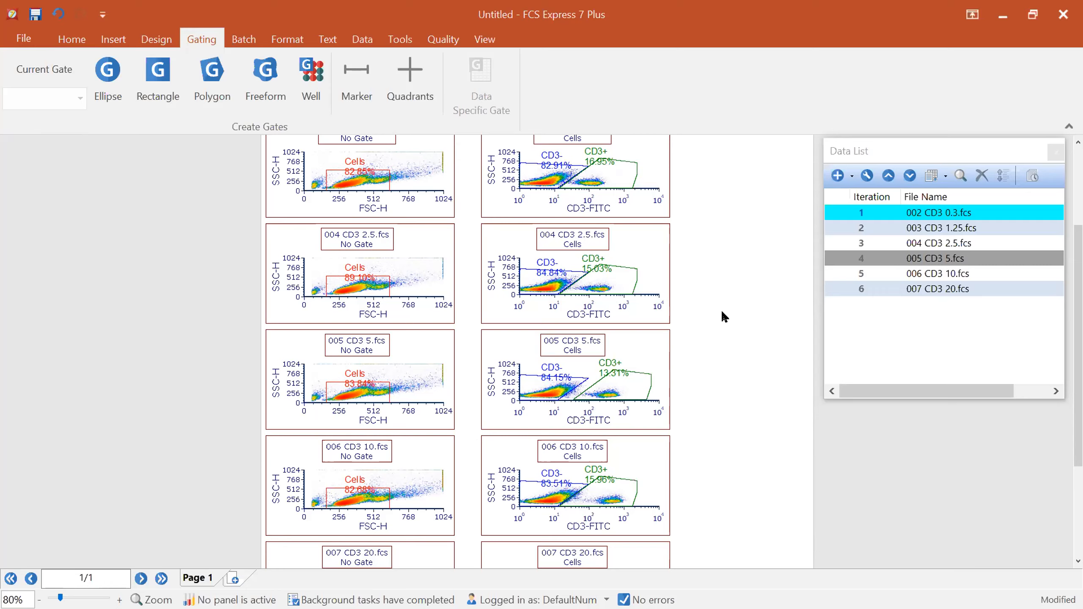
Shift the CD3- gate slightly toward higher CD3-FITC values on the 005 CD3 5.fcs Cells plot
click(543, 389)
mouse_move(538, 383)
mouse_down()
mouse_move(557, 380)
mouse_move(542, 383)
mouse_up()
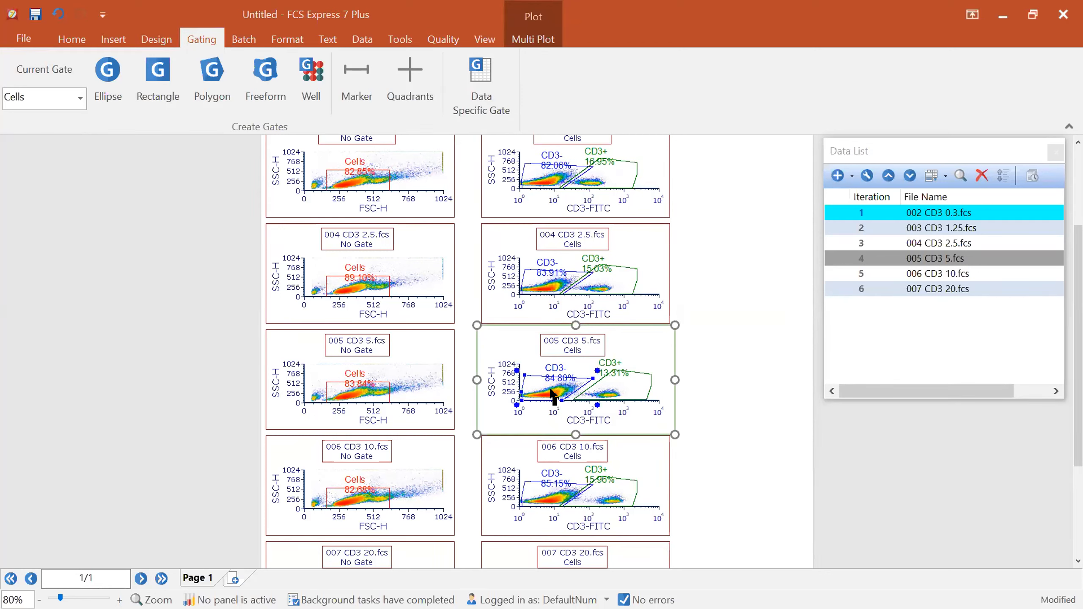
mouse_move(547, 393)
mouse_down()
mouse_move(554, 375)
mouse_move(548, 394)
mouse_up()
click(732, 383)
Shift the CD3+ and CD3- gates toward higher CD3-FITC values on the 006 CD3 10.fcs Cells plot only
scroll(727, 379, down, 2)
scroll(703, 377, down, 1)
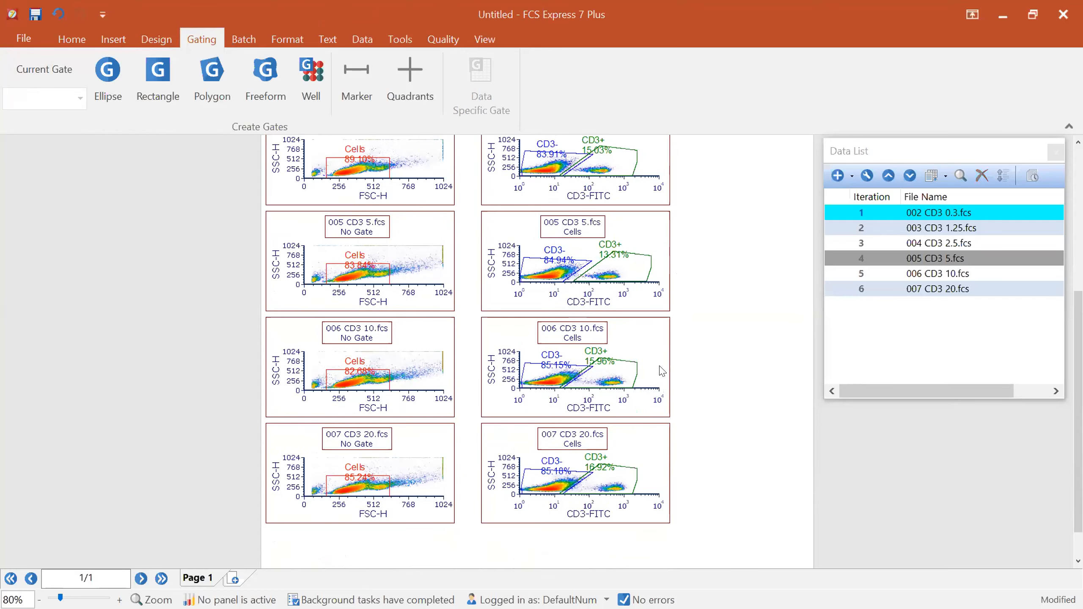
click(616, 381)
drag(596, 376, 556, 384)
click(554, 382)
Shift the CD3+ and CD3- gates toward higher CD3-FITC values on the 007 CD3 20.fcs Cells plot only
click(609, 488)
drag(609, 488, 618, 487)
click(554, 487)
drag(550, 486, 554, 489)
click(709, 422)
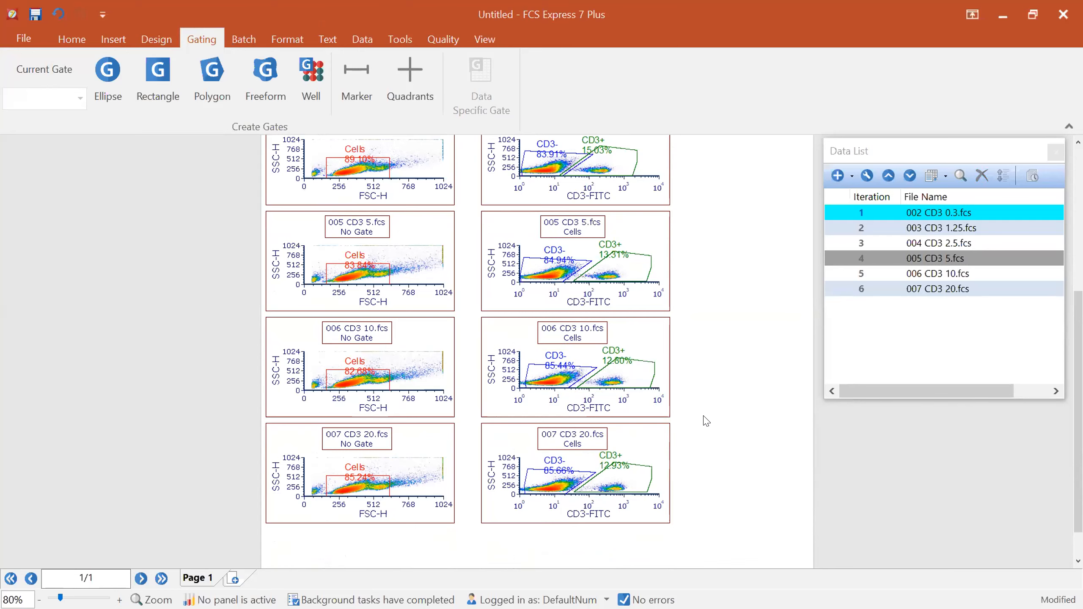
Close the Data List window and return to the first row of plots
scroll(707, 422, up, 5)
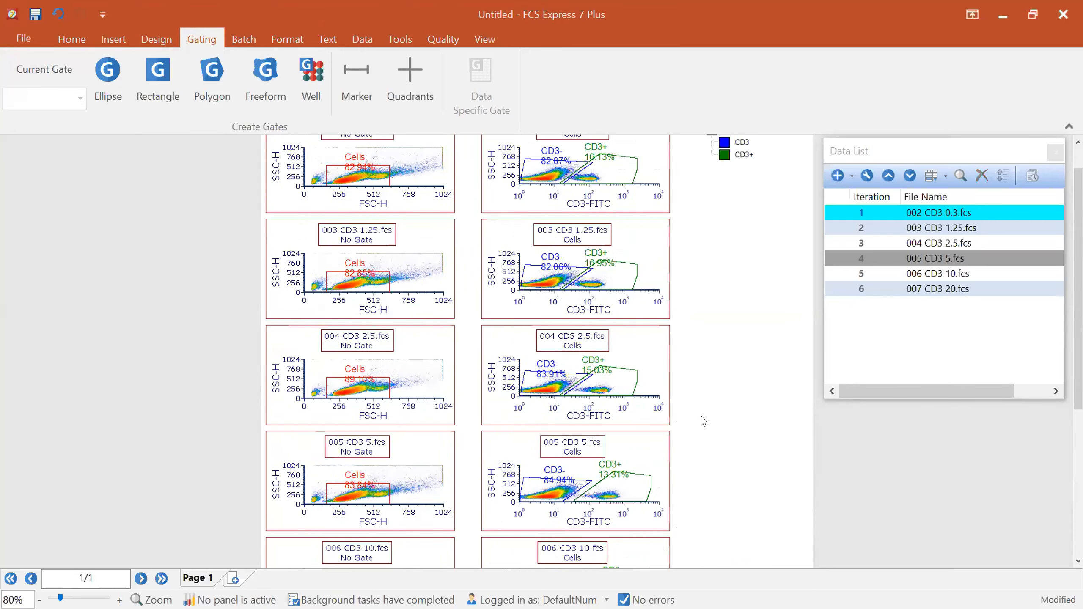
scroll(703, 421, up, 1)
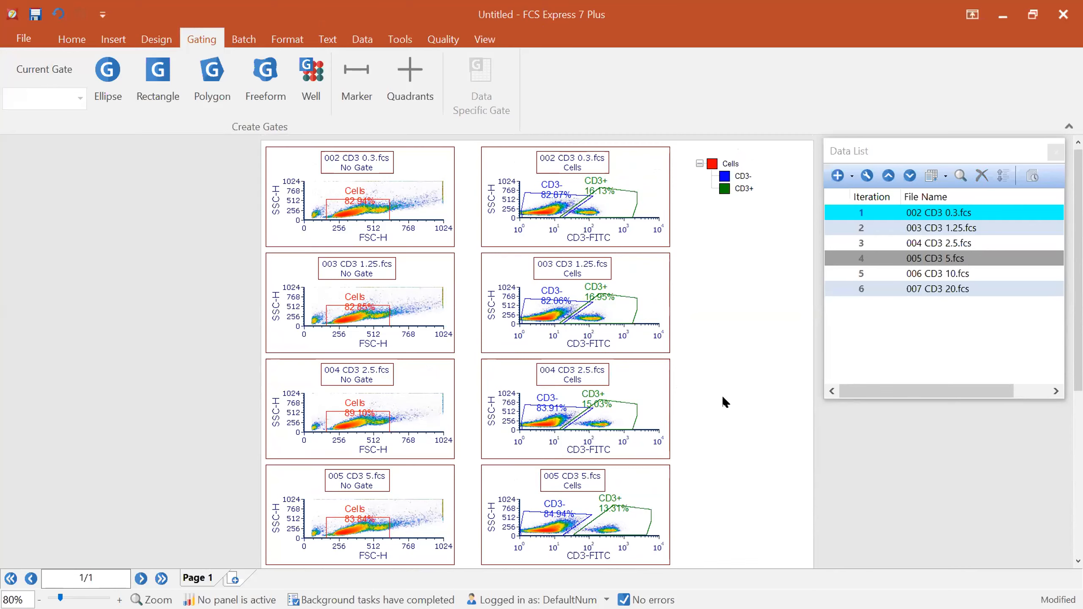
click(1053, 152)
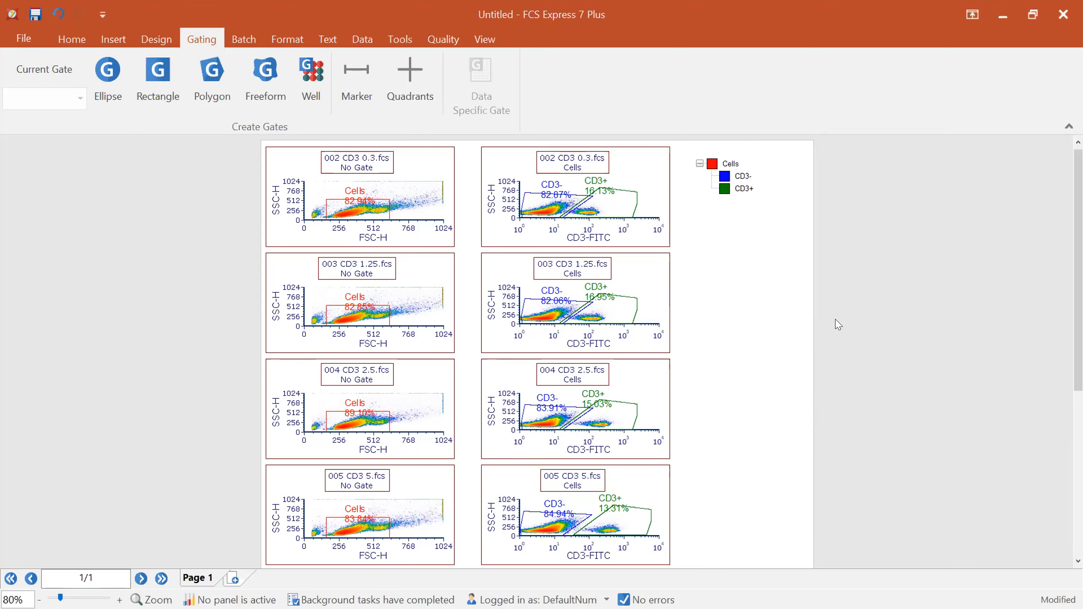
right_click(520, 167)
mouse_move(581, 248)
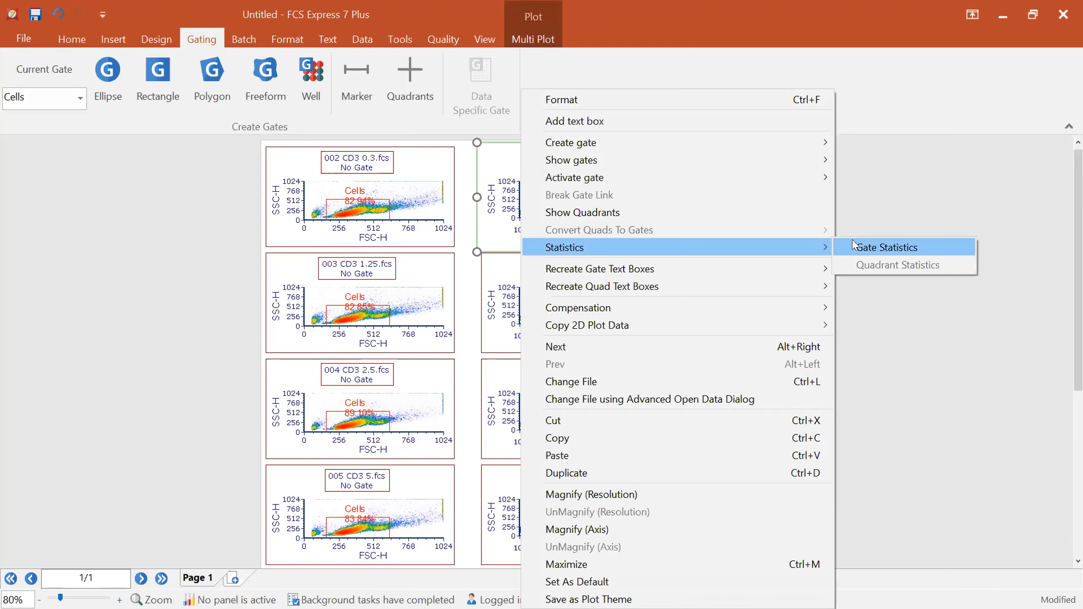
click(88, 280)
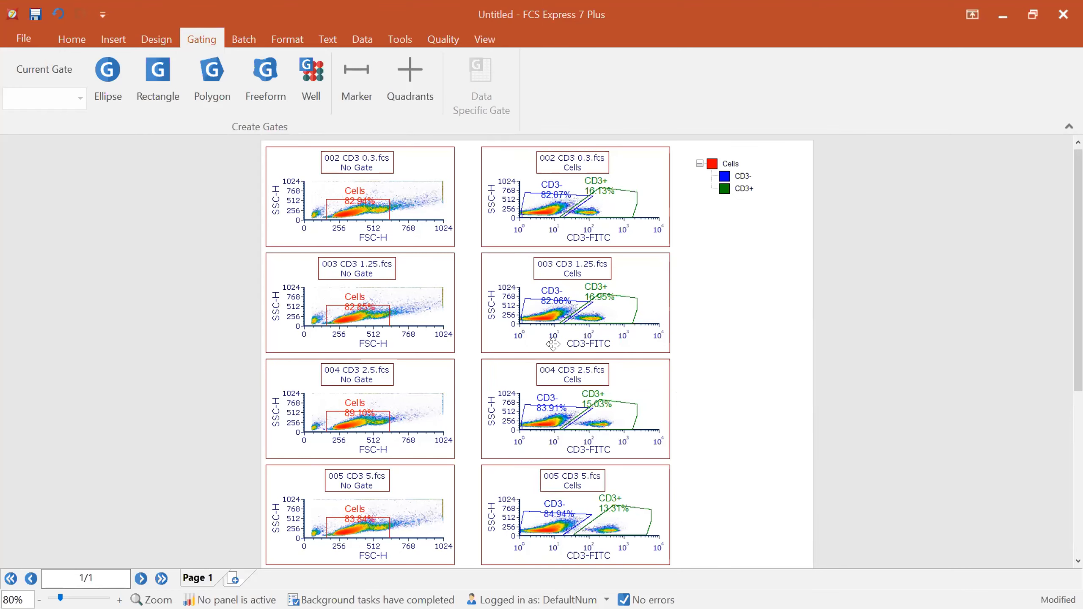
Insert a spreadsheet named New spreadsheet 1 without the Data Navigator and place it beside the page, clear of the plots
click(112, 39)
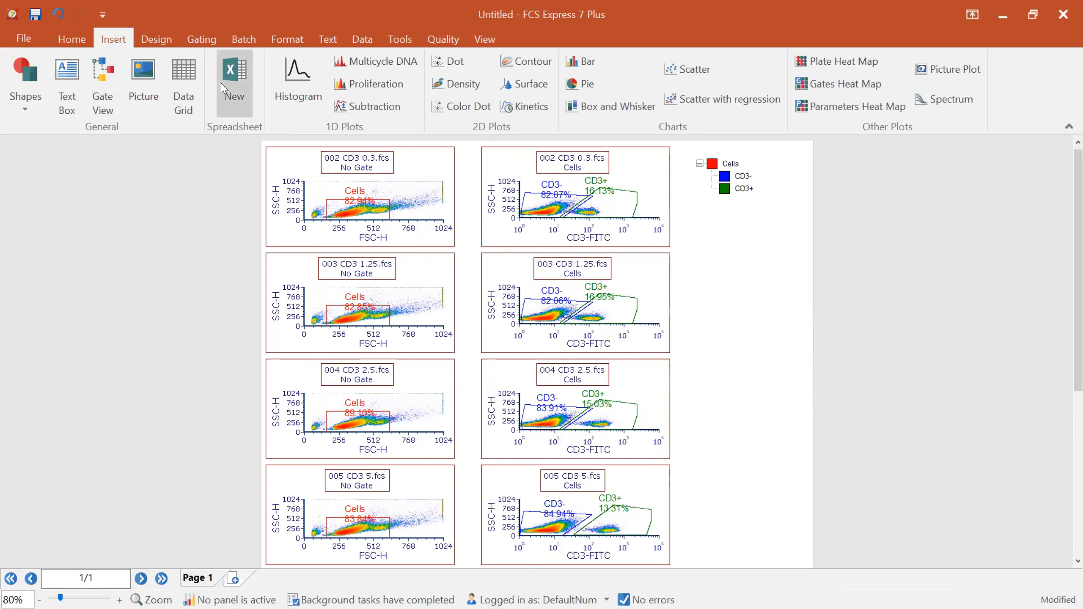
click(233, 82)
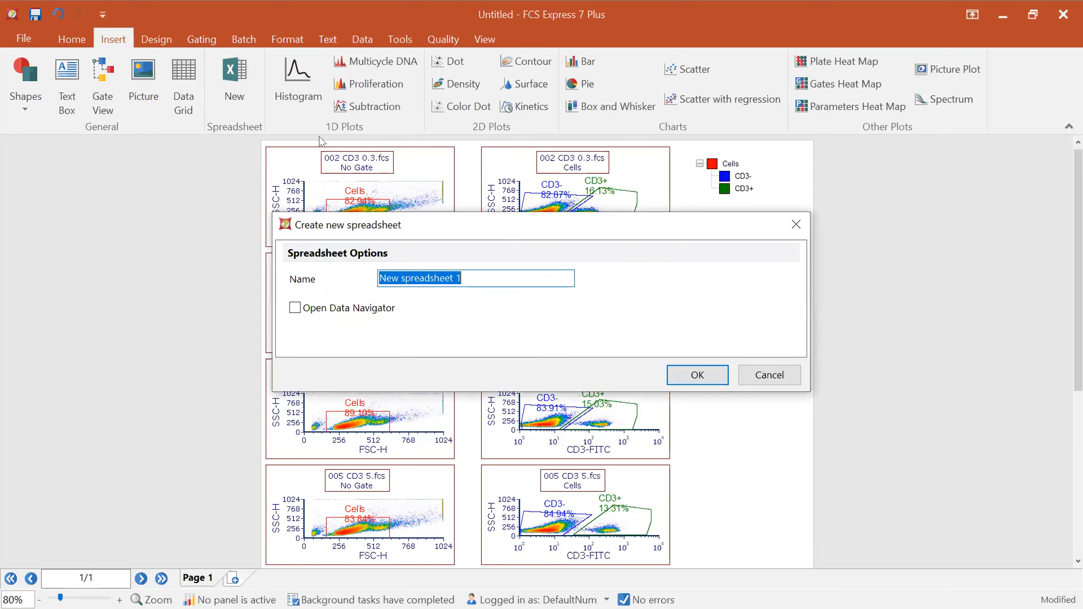
click(684, 373)
drag(422, 147, 174, 244)
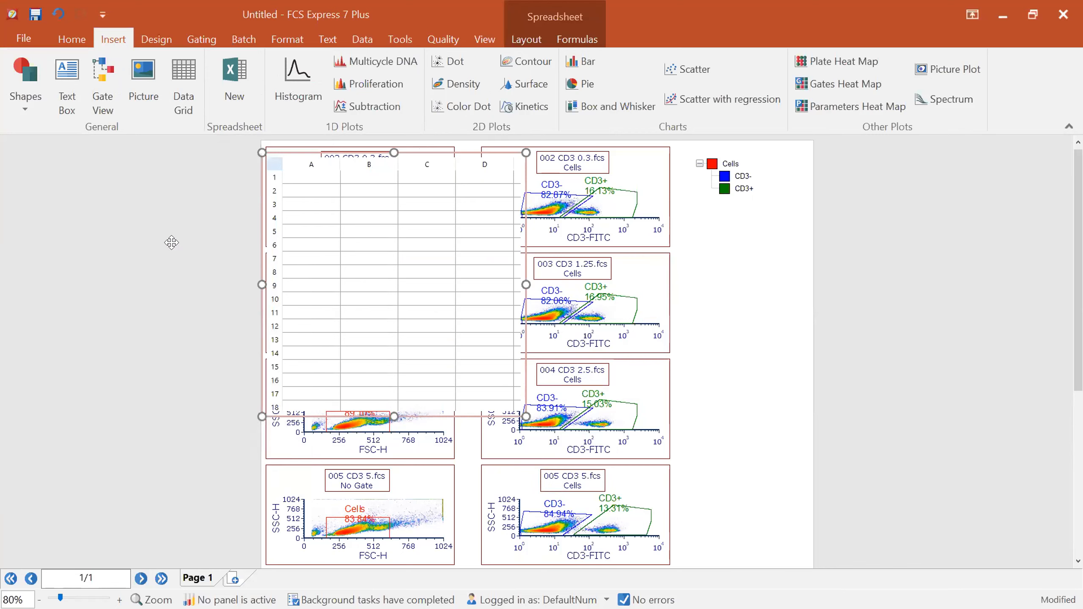
Enter 2 in cell A1, 4 in cell B1 and the formula =B1/A1 in cell C1
click(73, 269)
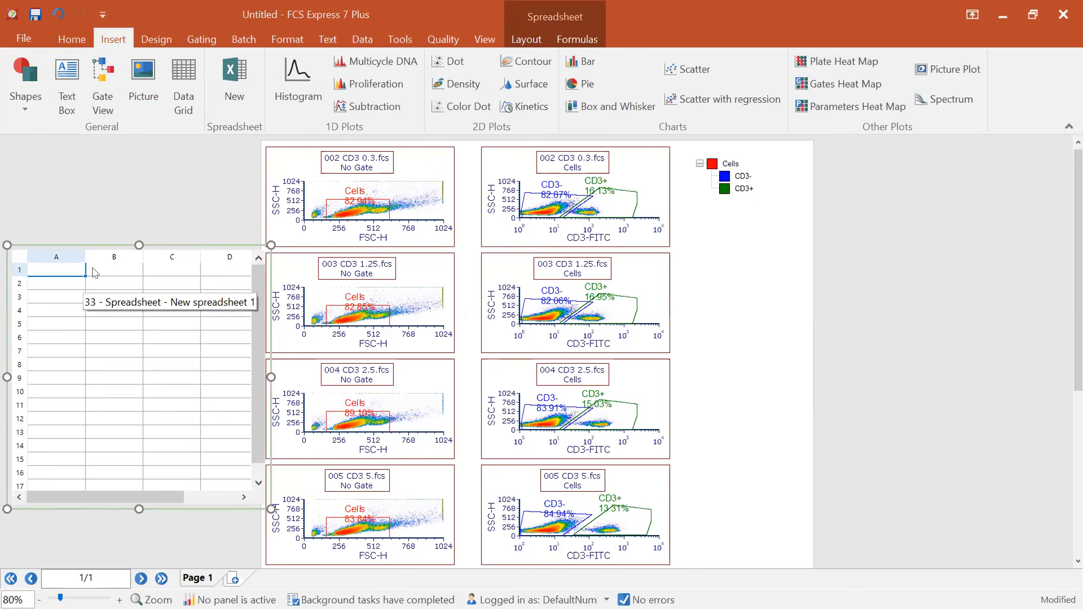
text(2)
click(125, 268)
text(4)
click(181, 272)
text(=)
click(136, 270)
text(/)
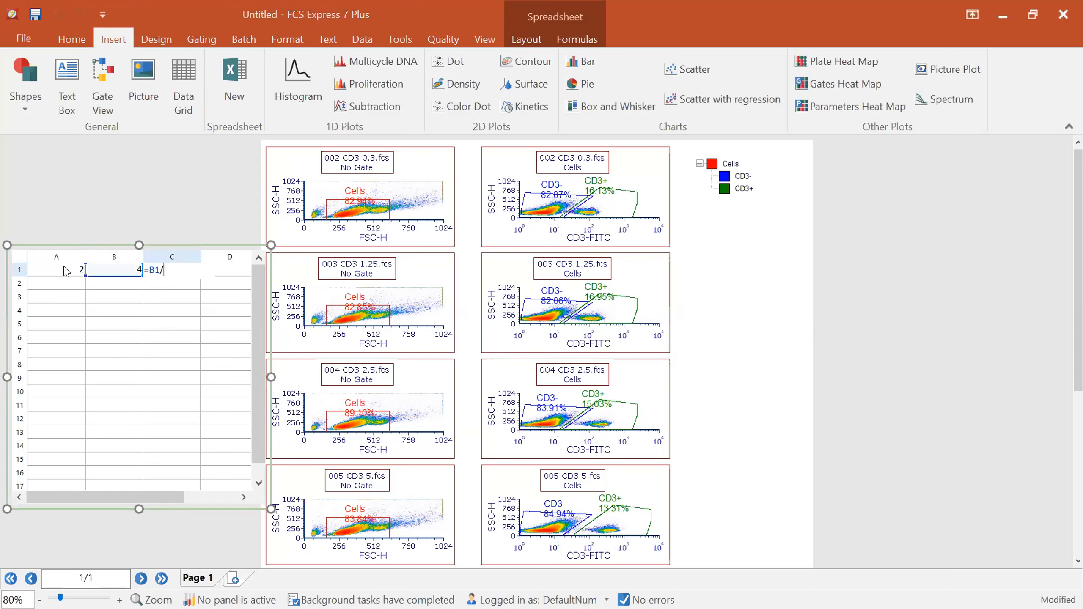
click(61, 271)
key(Return)
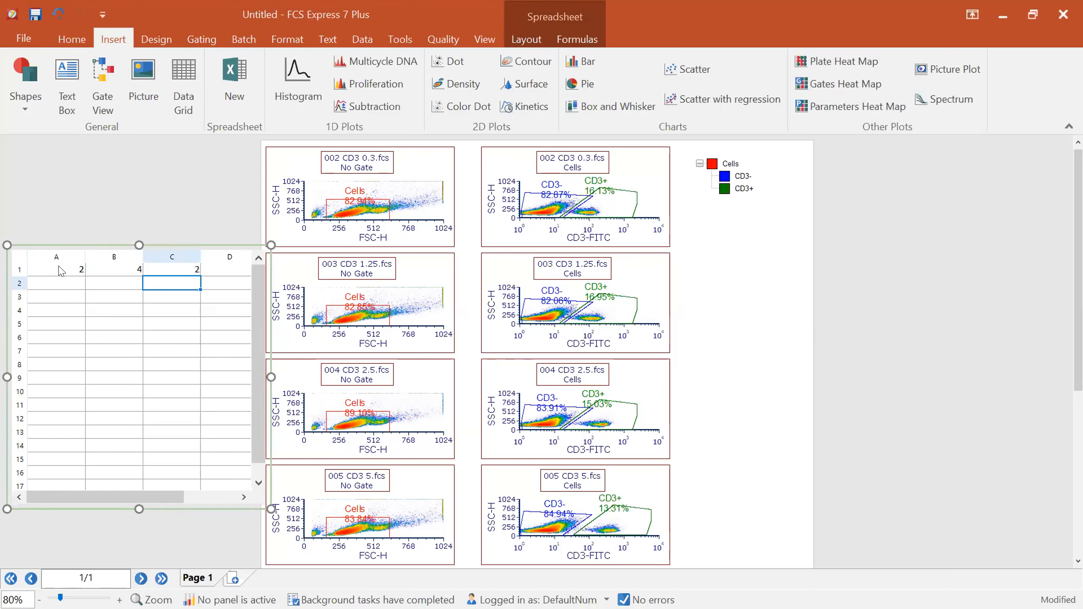
Change the value in cell B1 to 8
click(98, 272)
text(8)
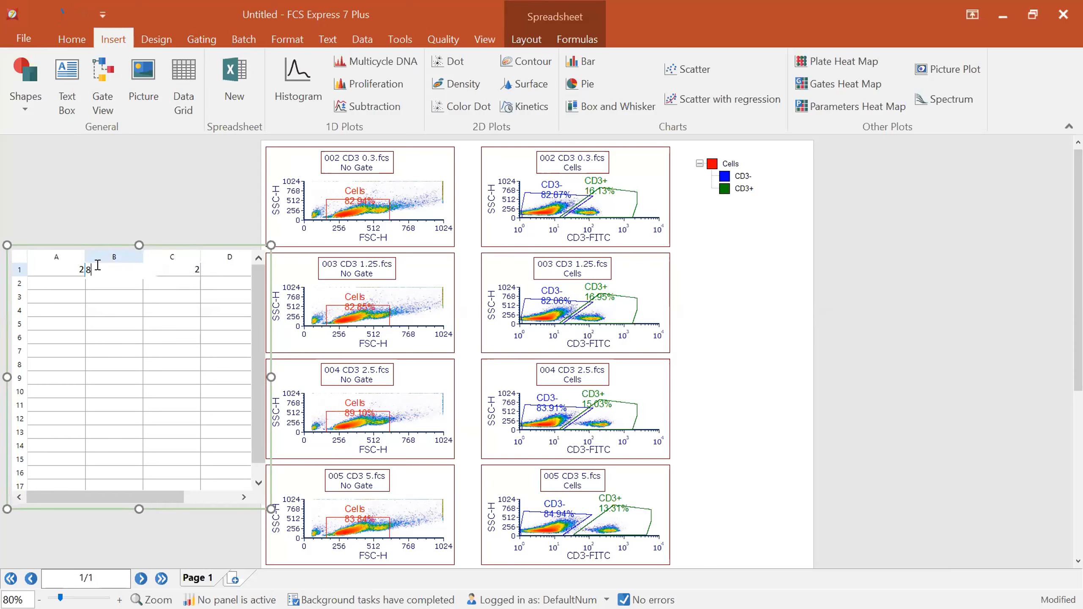
key(Return)
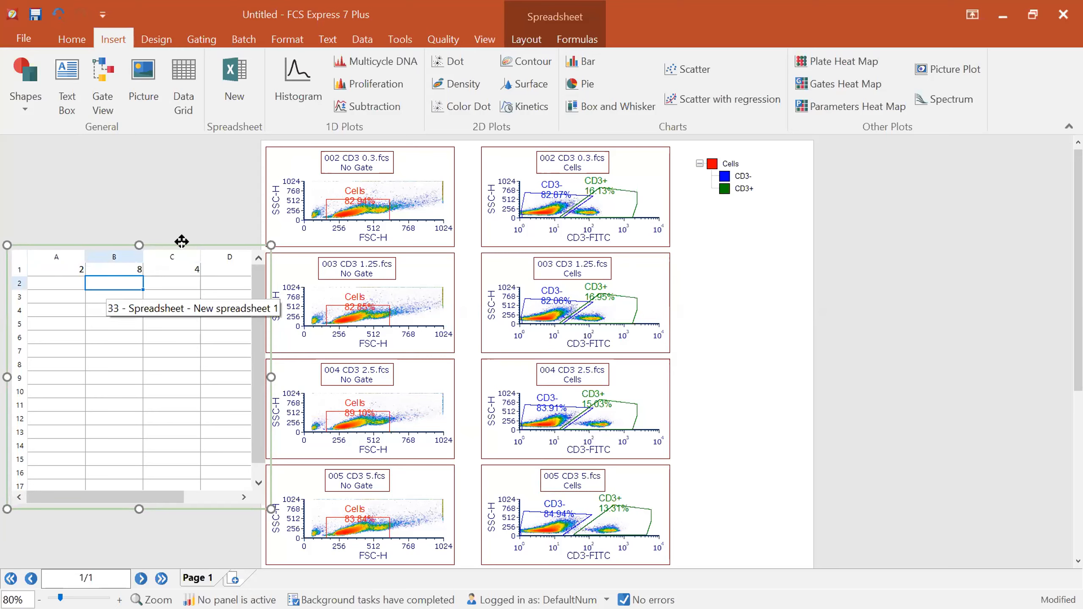
Examine the spreadsheet's cell layout options and the function library's categories, from compatibility and statistical through lookup, date and financial functions
click(177, 244)
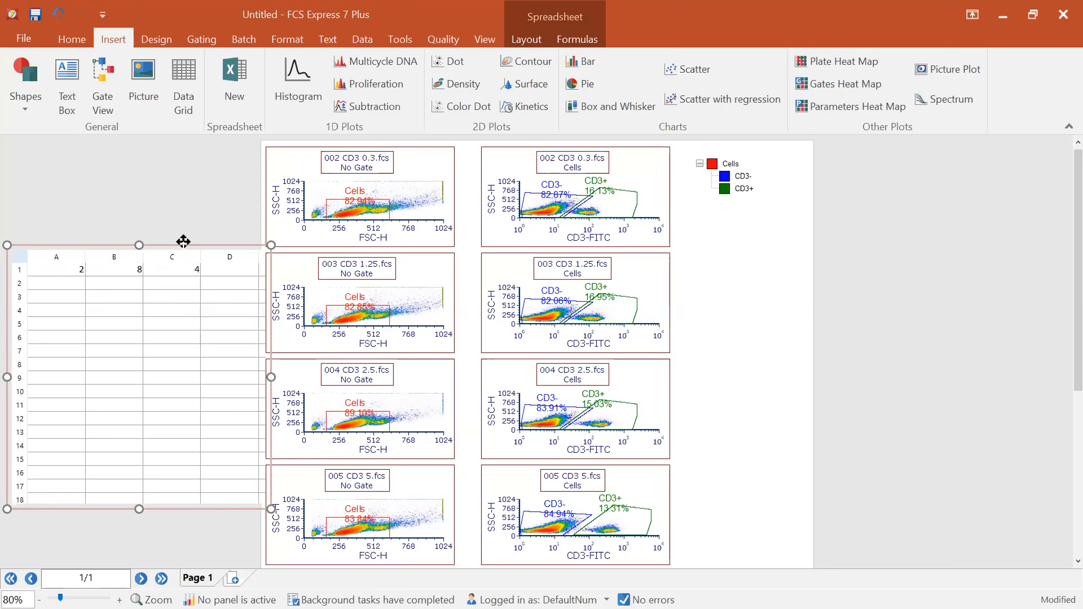
click(525, 38)
double_click(164, 272)
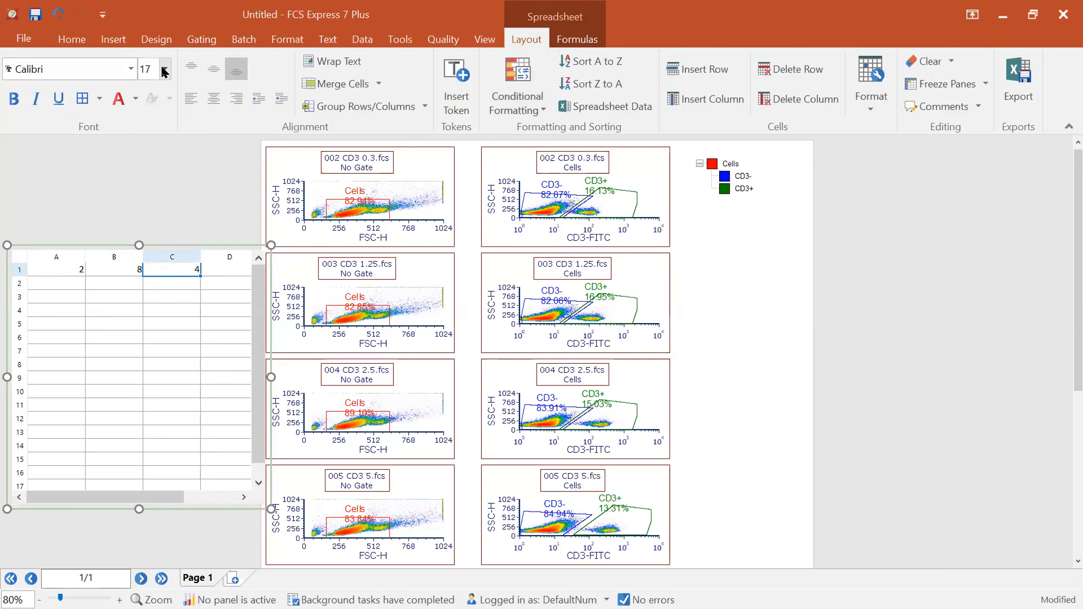
click(96, 100)
click(98, 99)
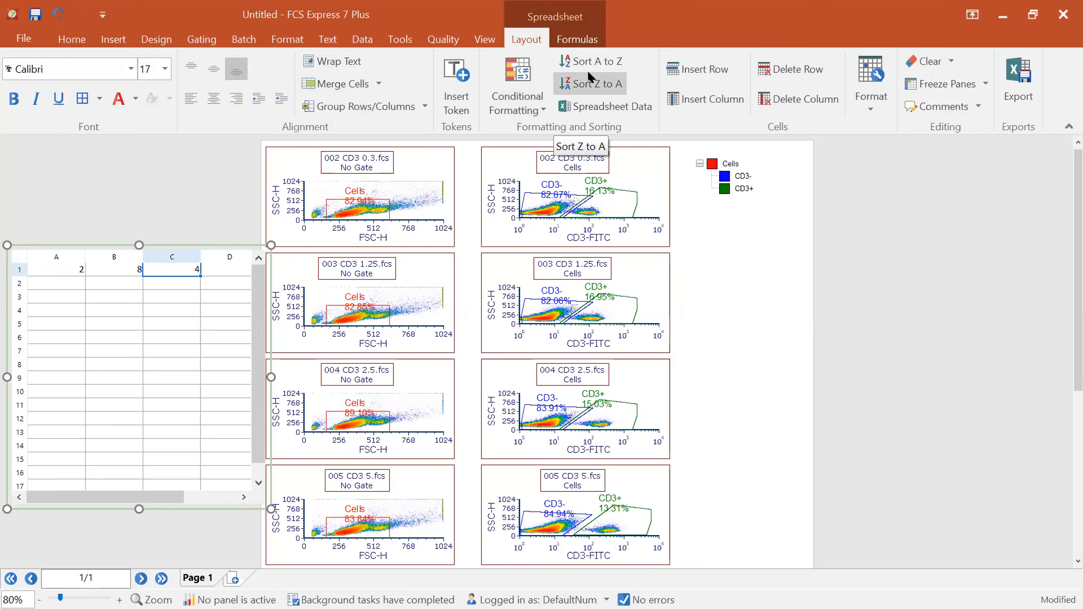
click(580, 41)
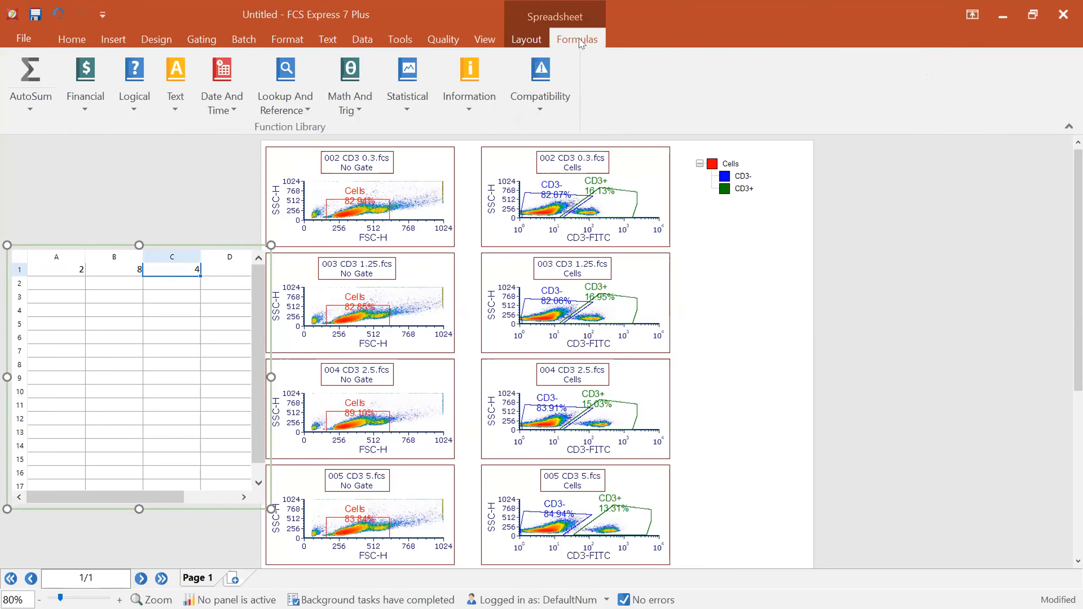
click(546, 92)
click(475, 101)
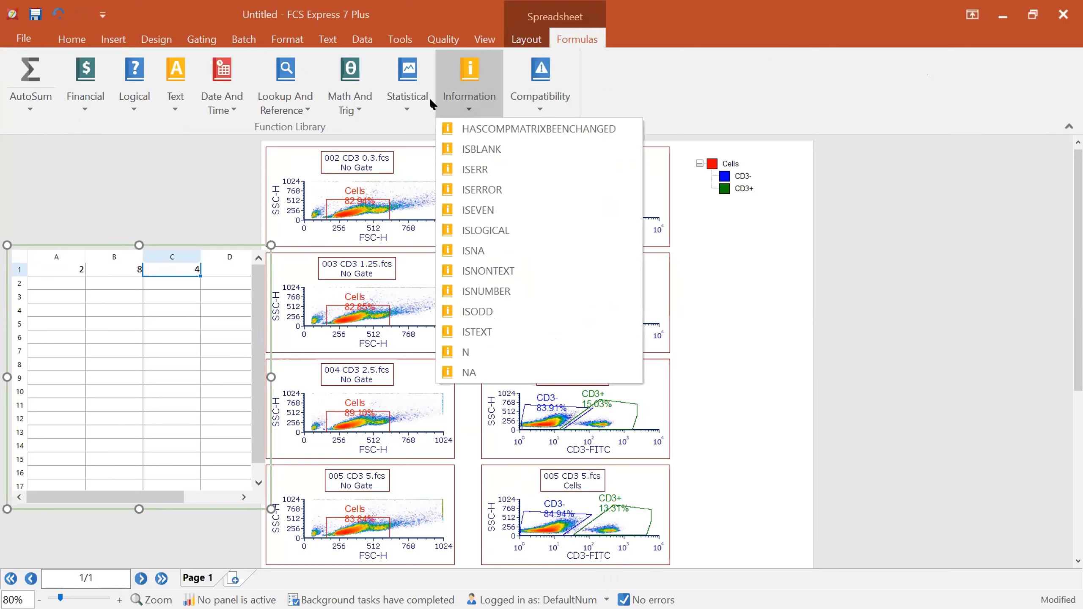
click(408, 104)
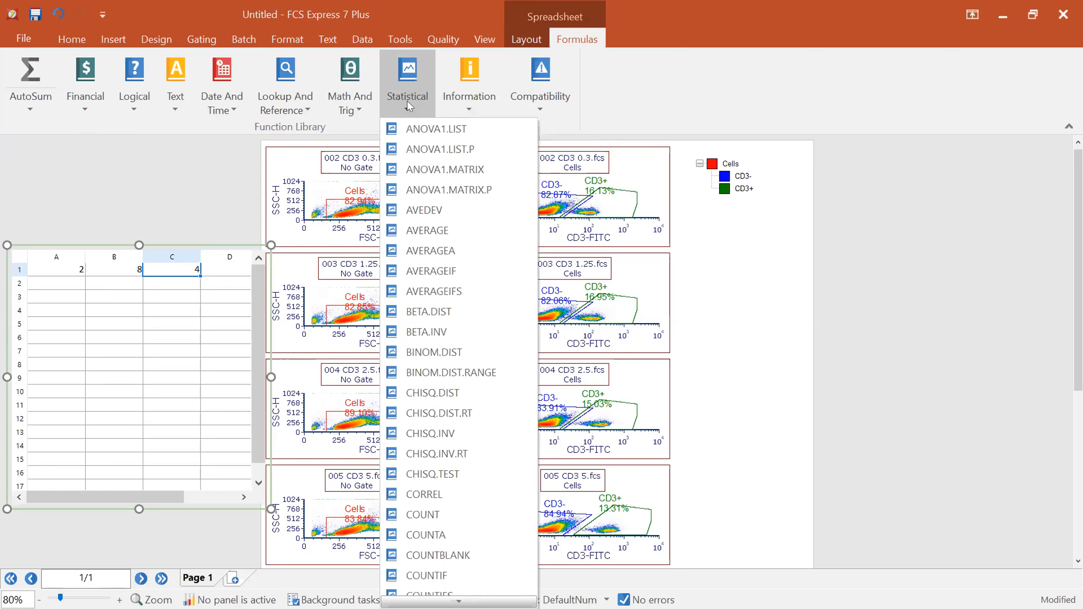
click(354, 97)
click(295, 97)
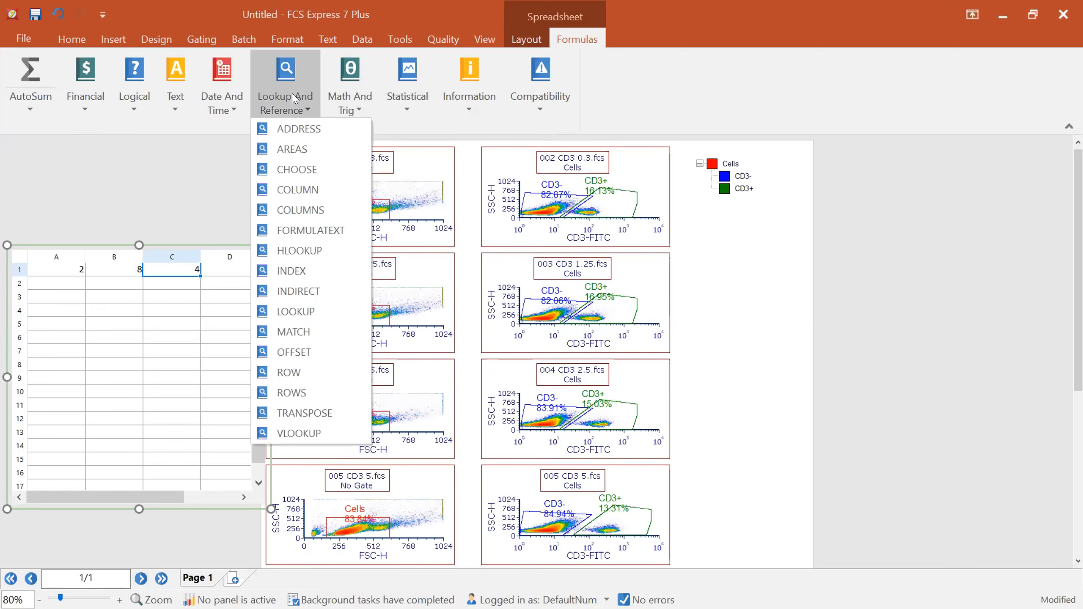
click(222, 102)
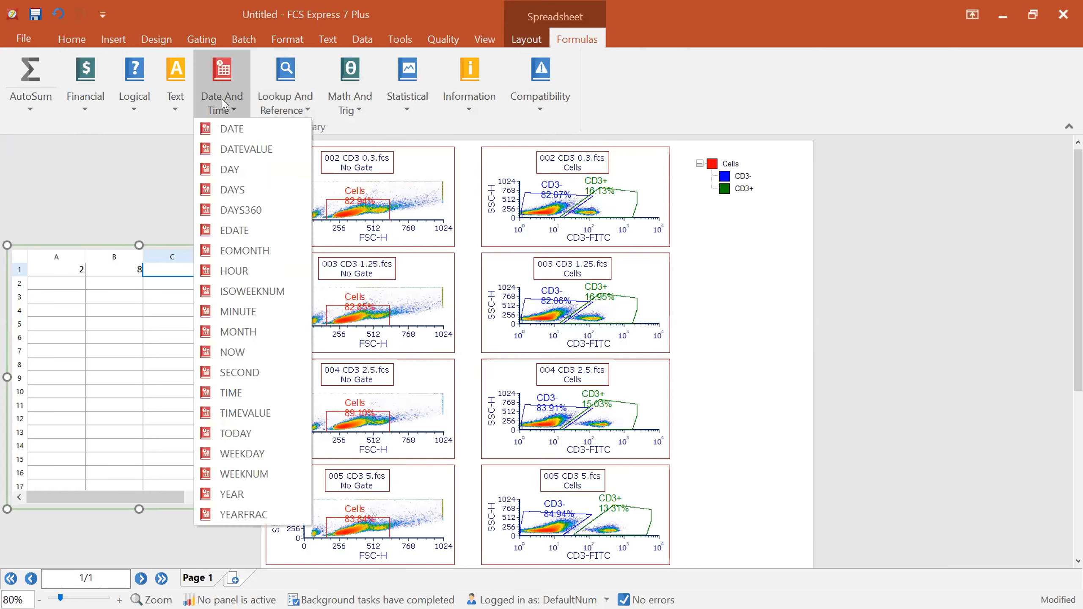
click(87, 105)
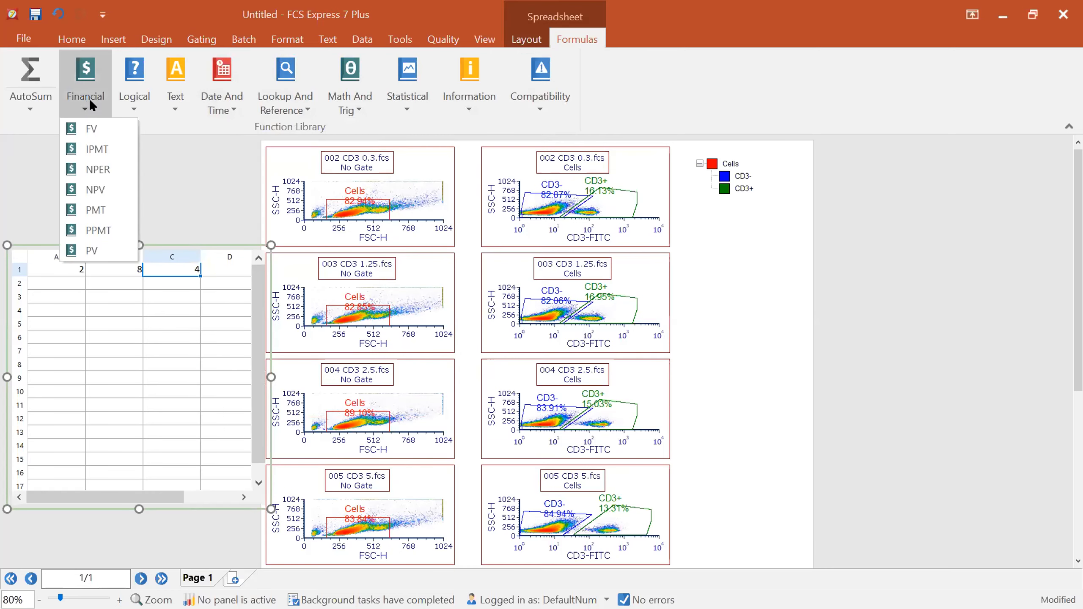
Enter the formula =average(A1:B1) in cell C2 of the spreadsheet
click(184, 287)
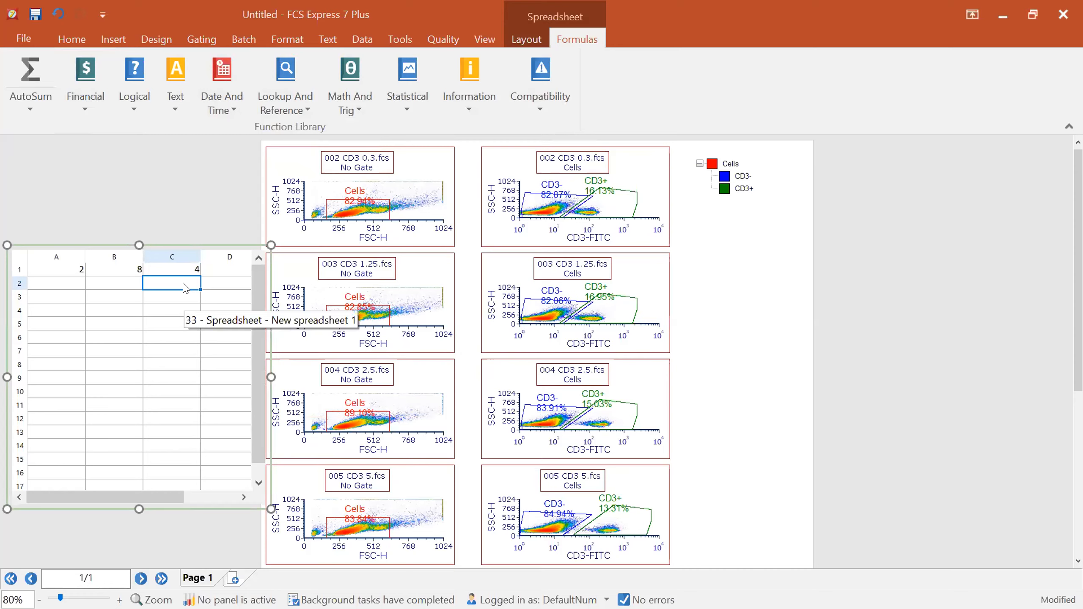
text(=average()
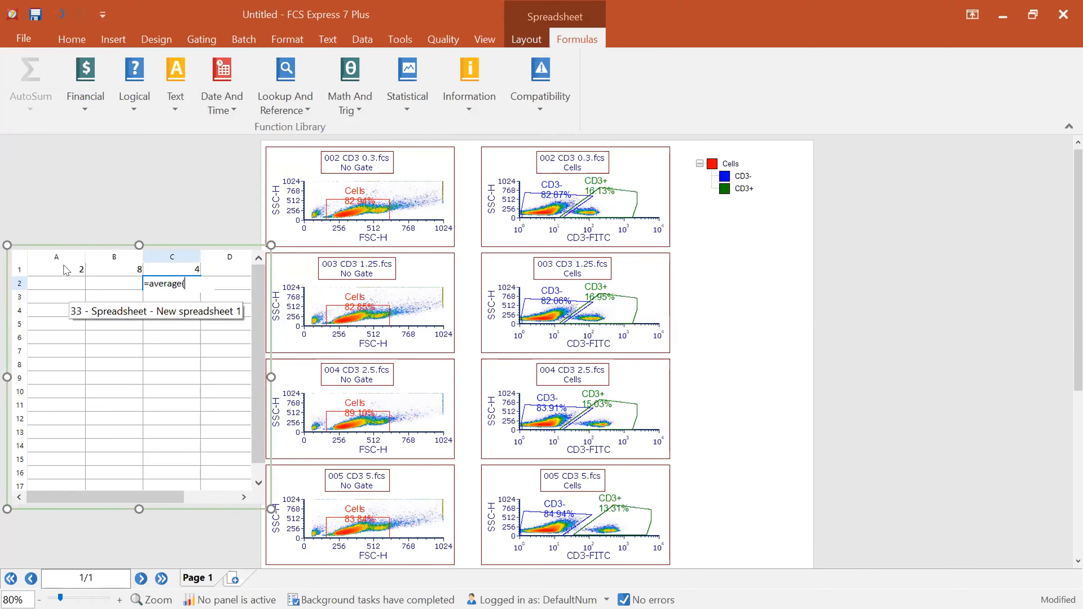
drag(69, 272, 116, 273)
text())
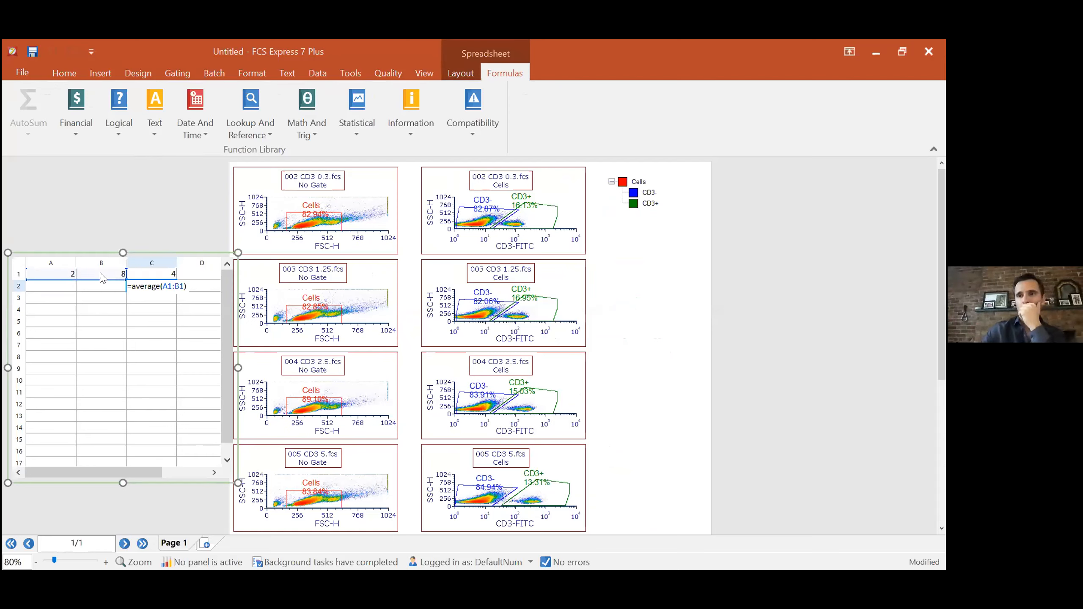
key(Return)
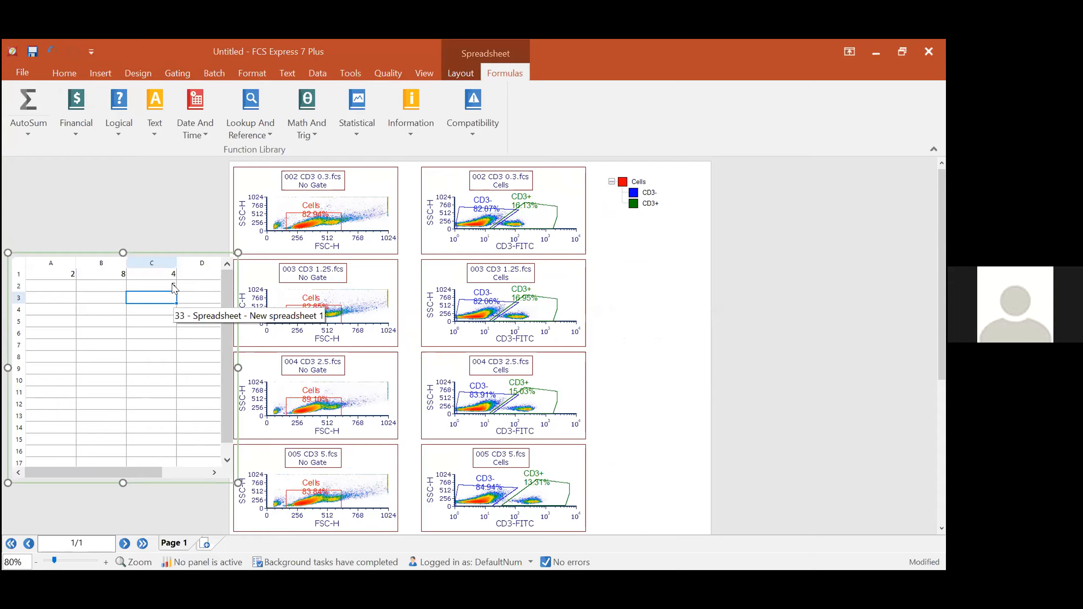
Clear the contents of cells A1 to C2 and deselect the spreadsheet
click(172, 284)
drag(75, 271, 185, 286)
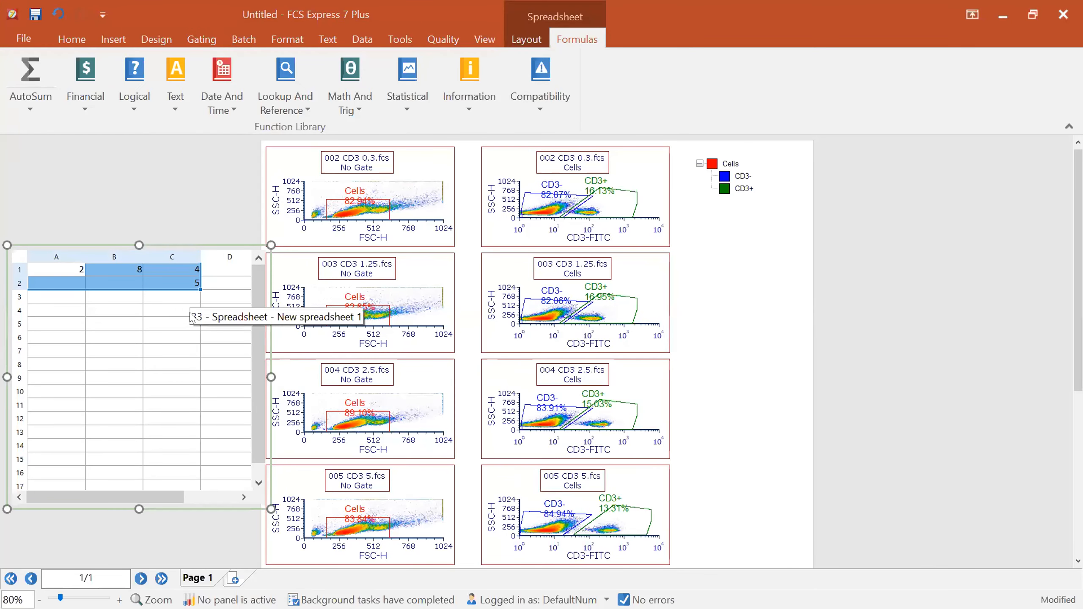
click(198, 213)
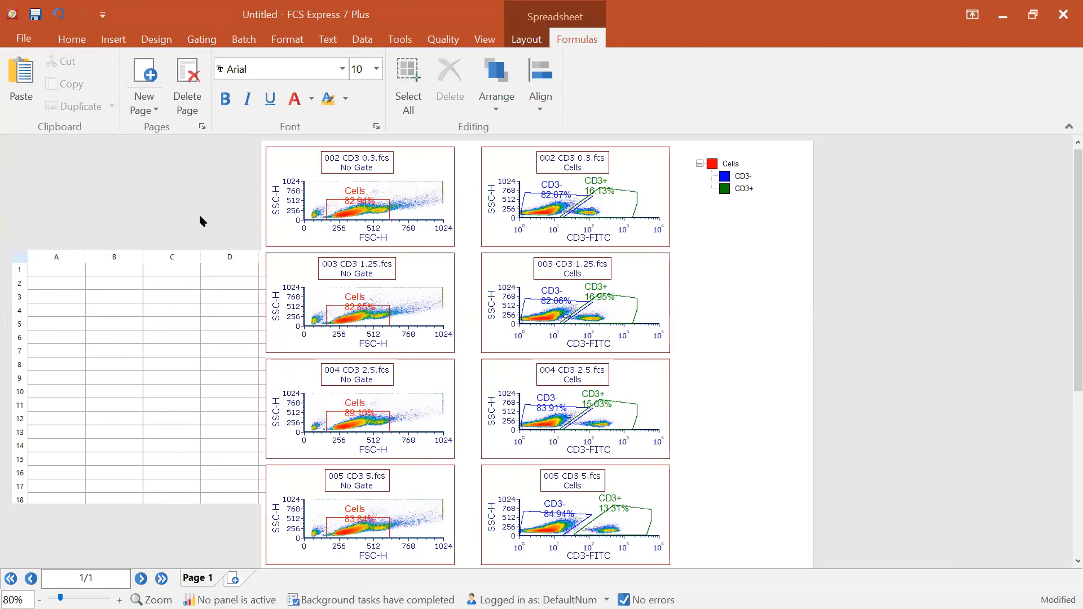
Place the CD3- percentage statistic from the 002 CD3 0.3.fcs density plot's gate label into cell A1
click(562, 190)
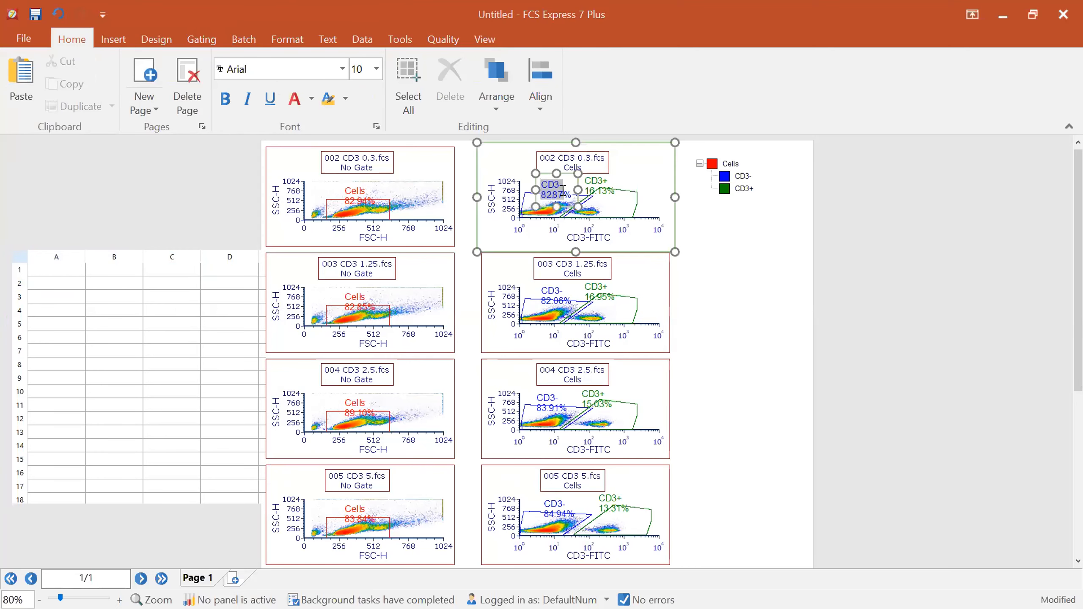
drag(562, 192, 543, 192)
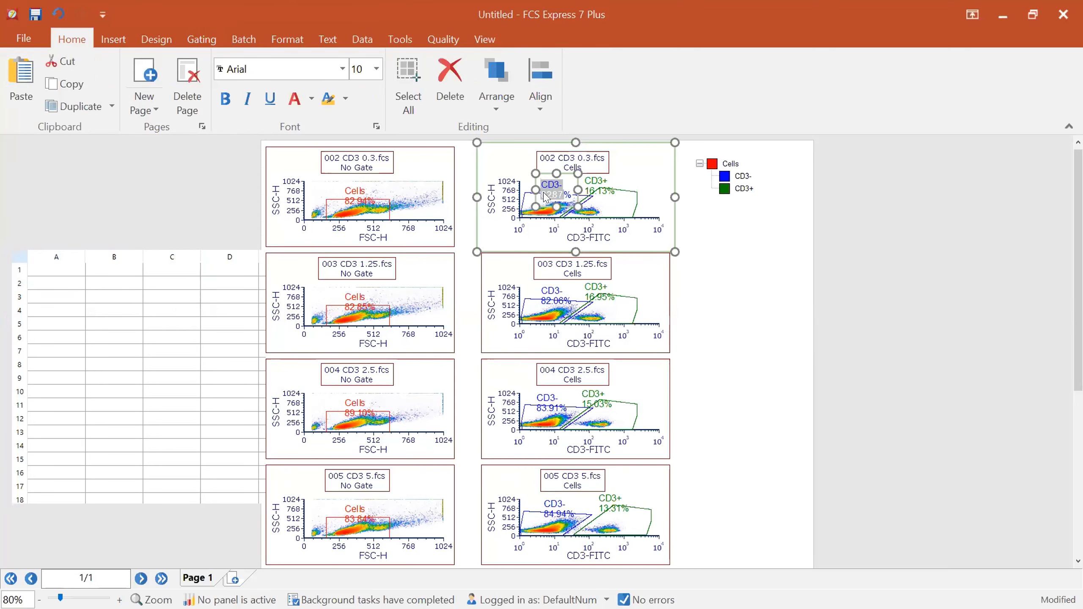
drag(551, 192, 75, 277)
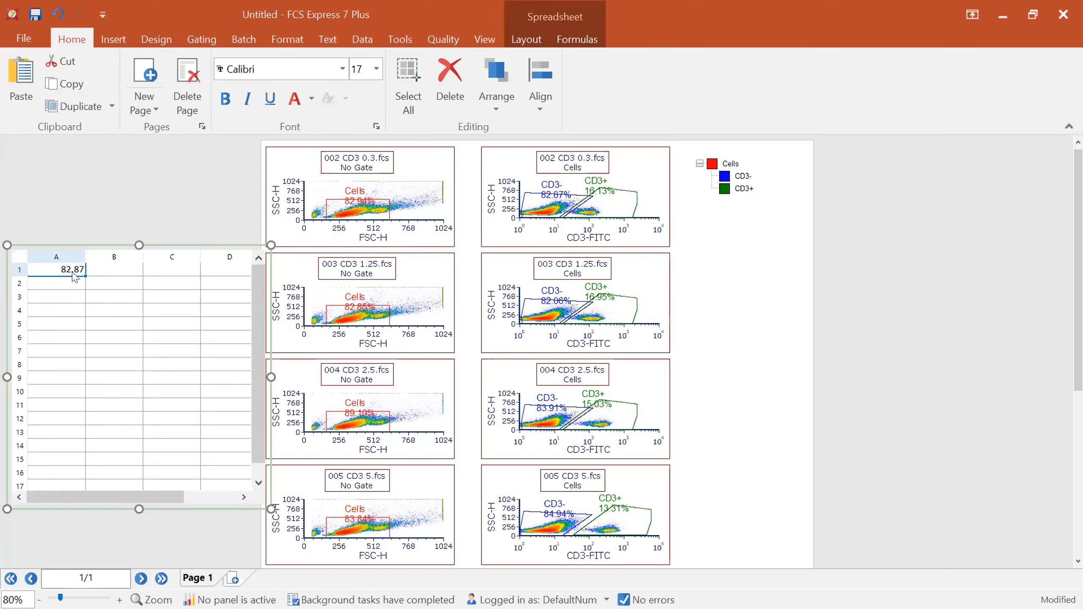
Insert the # of Events and X Median statistics for the CD3+ gate of the 002 CD3 0.3.fcs plot, starting at cell B1
click(608, 200)
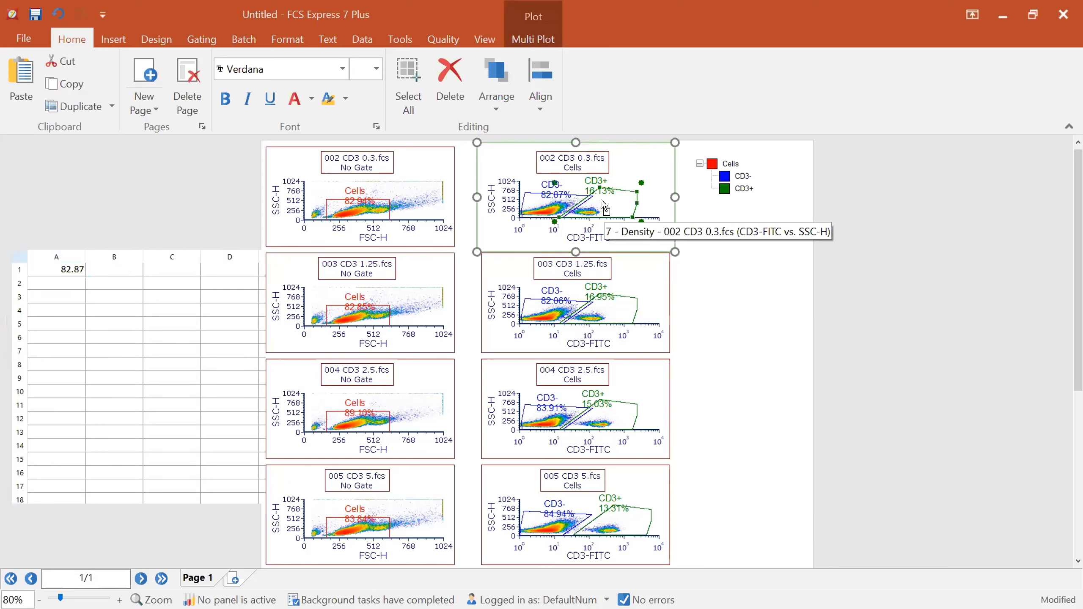
drag(608, 201, 122, 271)
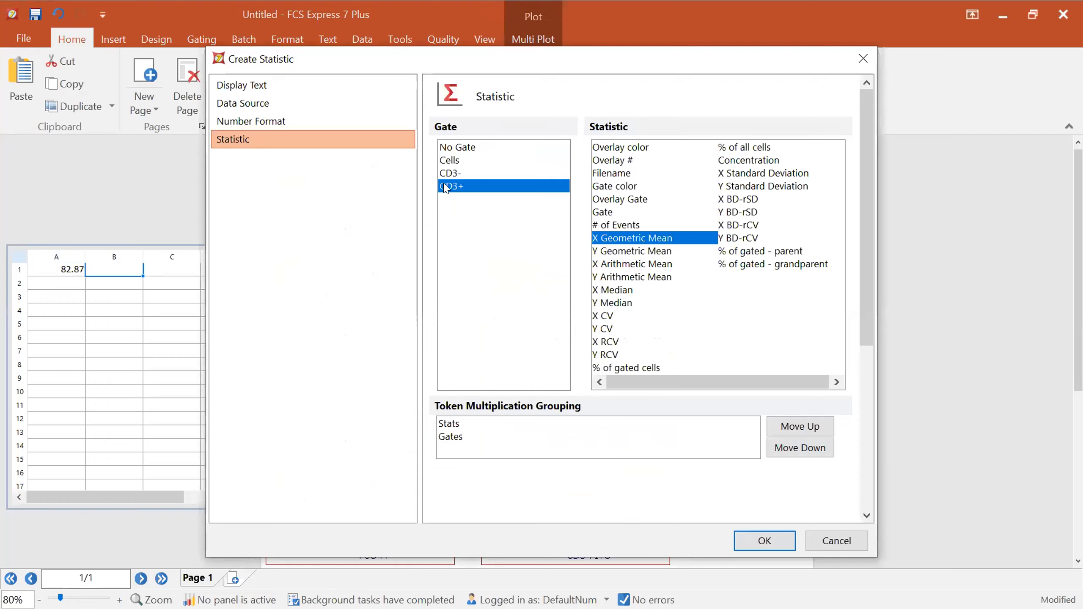
click(635, 226)
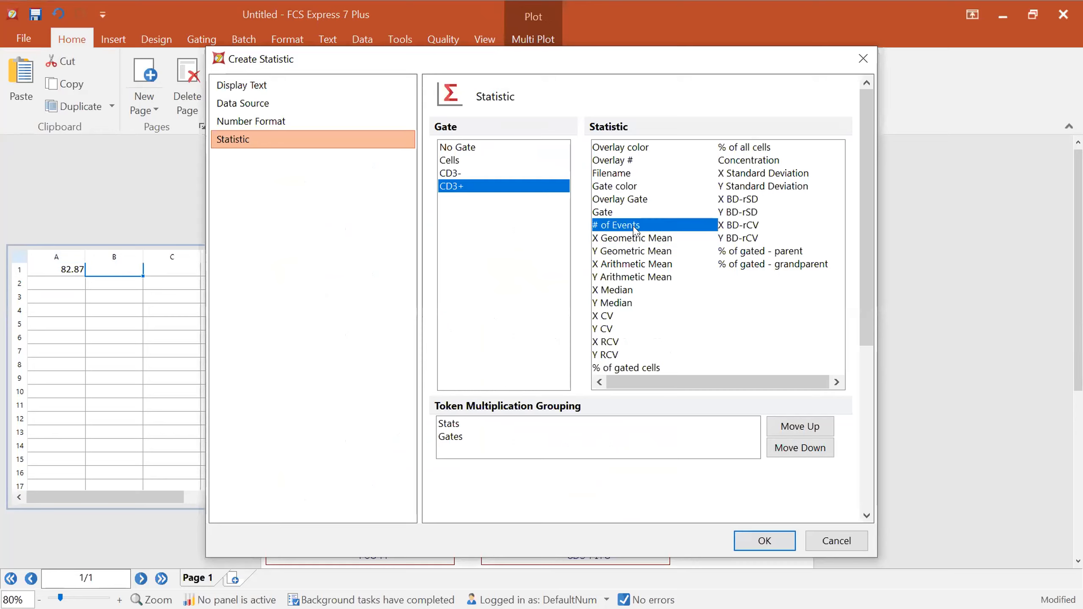
ctrl+click(636, 289)
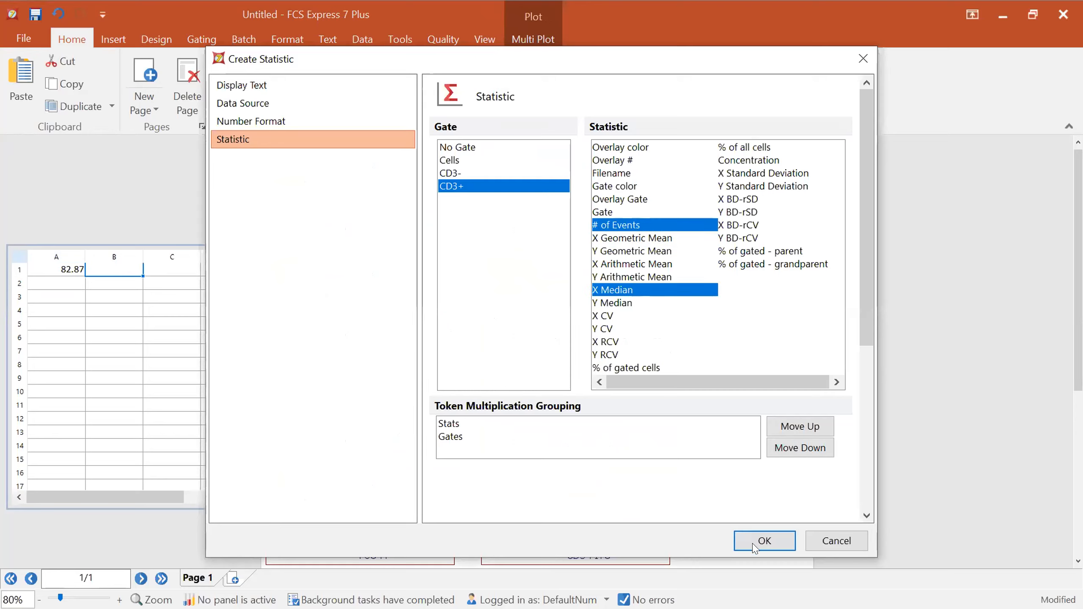
click(763, 540)
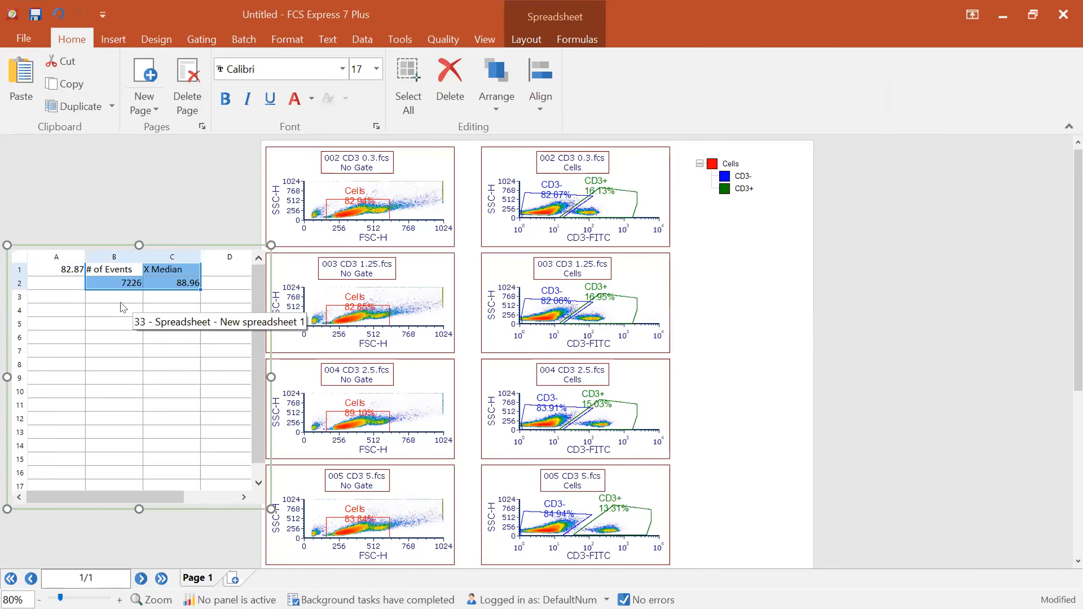
Shift the CD3+ gate on the 002 CD3 0.3.fcs plot slightly towards higher CD3-FITC and nudge the CD3- gate slightly up towards lower CD3-FITC
click(610, 209)
drag(598, 204, 615, 203)
drag(548, 209, 544, 205)
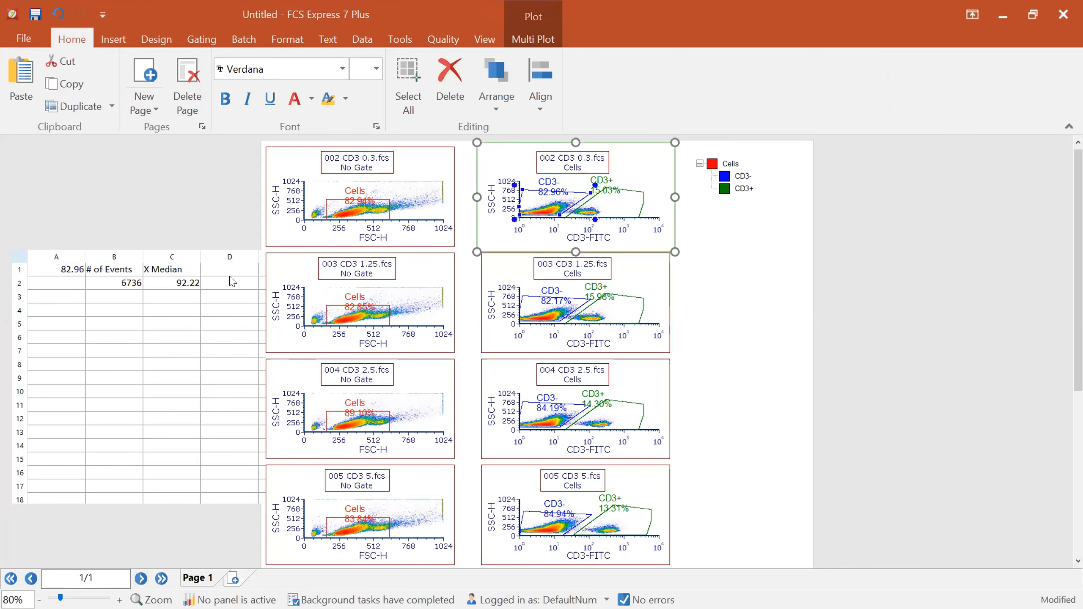